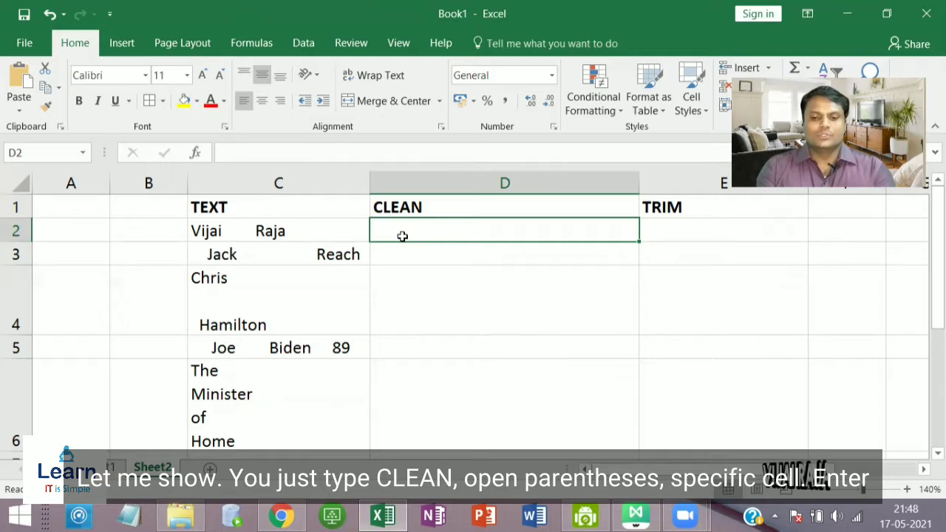
Enter =CLEAN(C2) in D2 and fill the formula down through D6.
text(=cl)
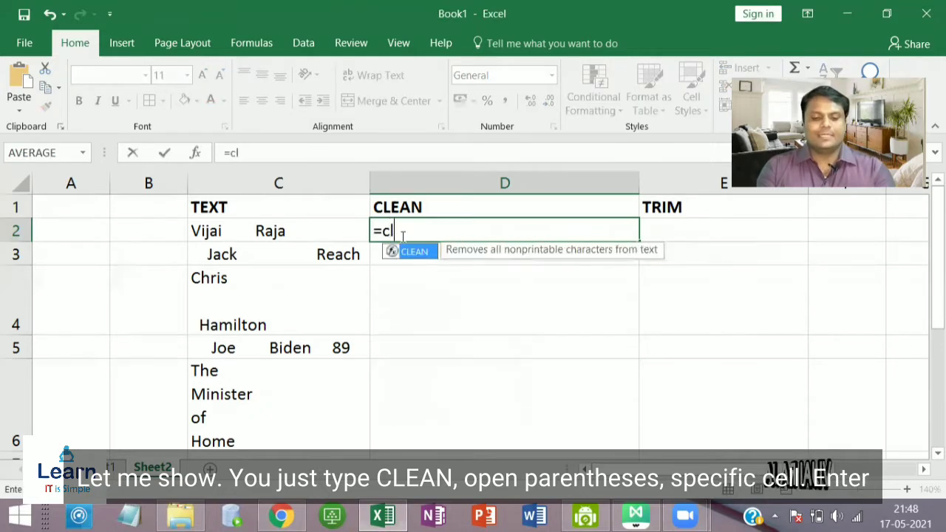
text(ean()
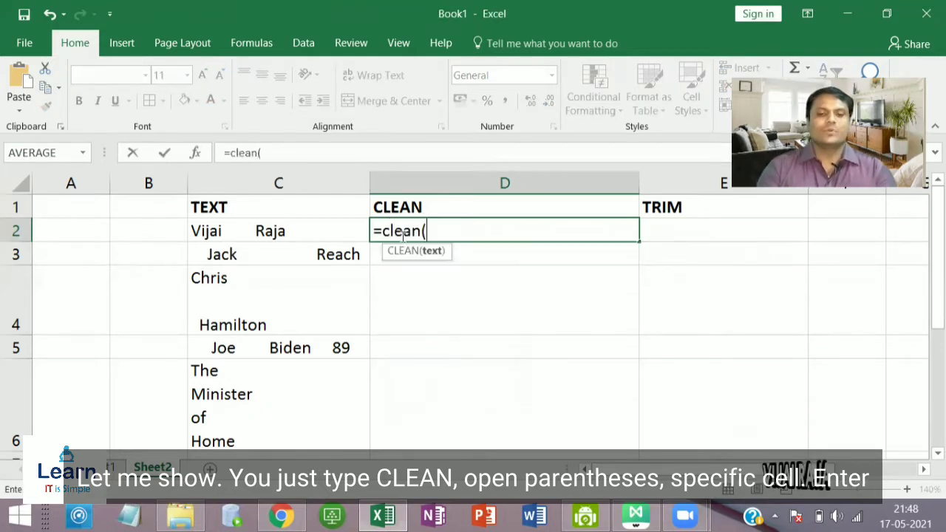
click(302, 223)
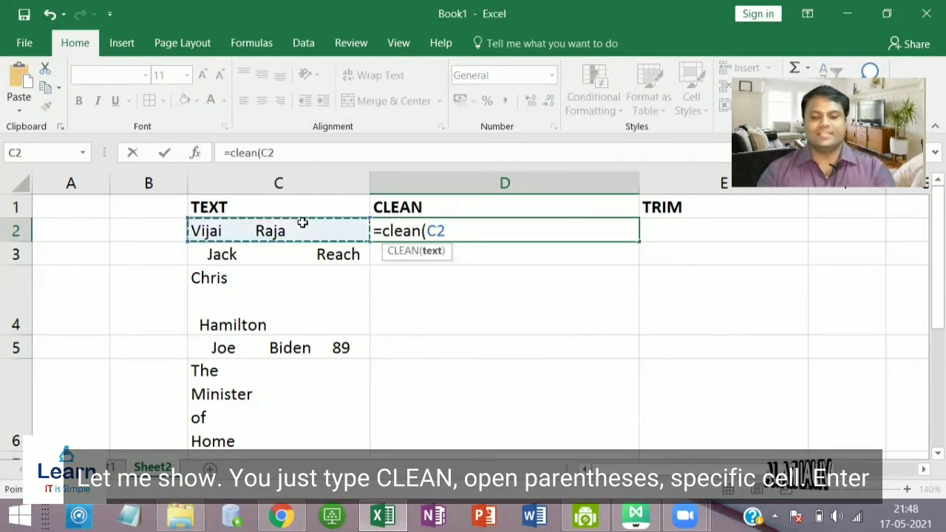
key(Return)
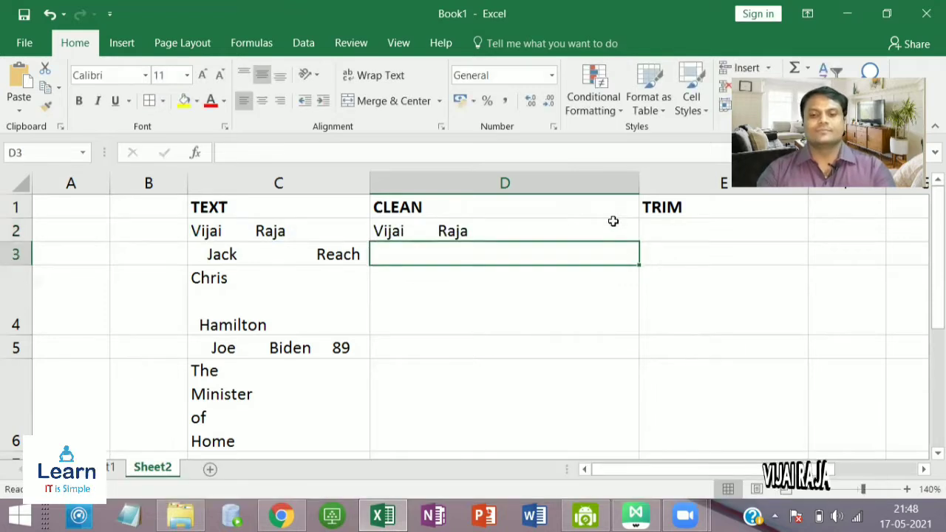
click(608, 232)
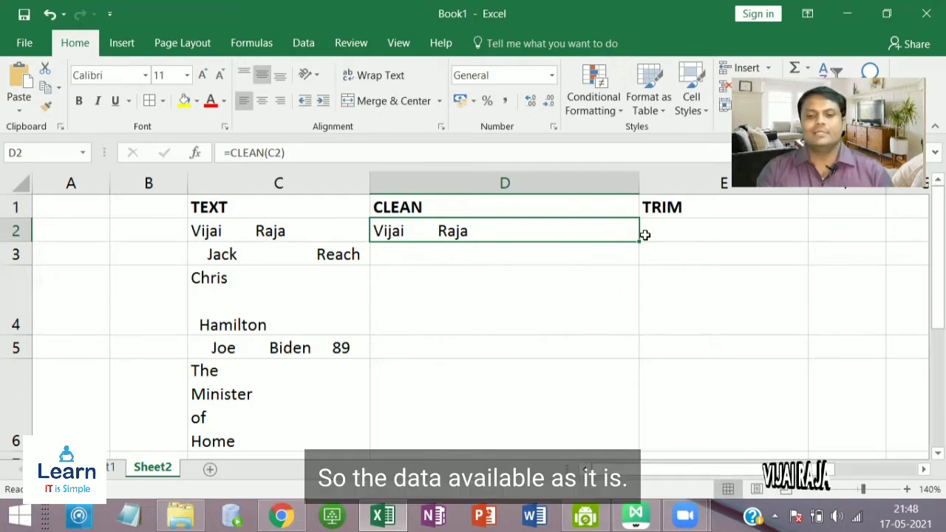
drag(639, 243, 633, 444)
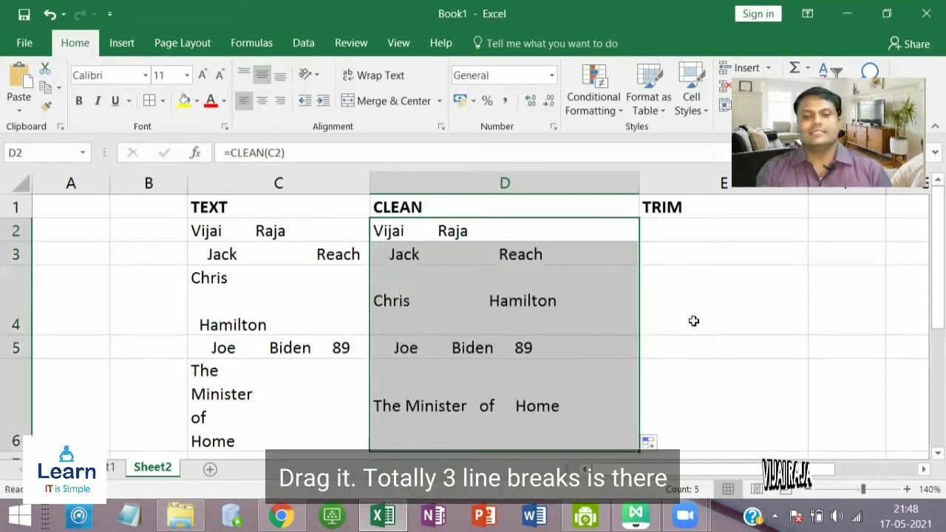
click(759, 327)
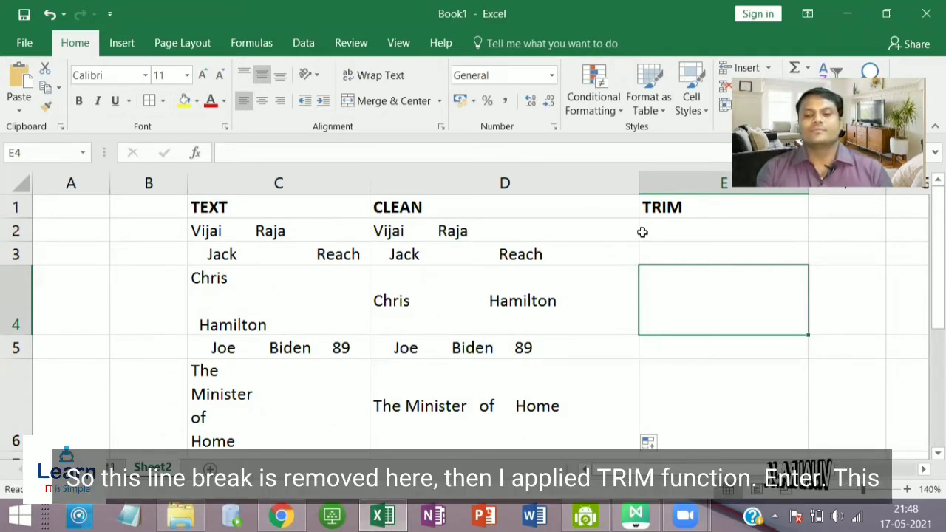
Enter =TRIM(D2) in E2 and fill the formula down through E6.
click(671, 235)
text(=t)
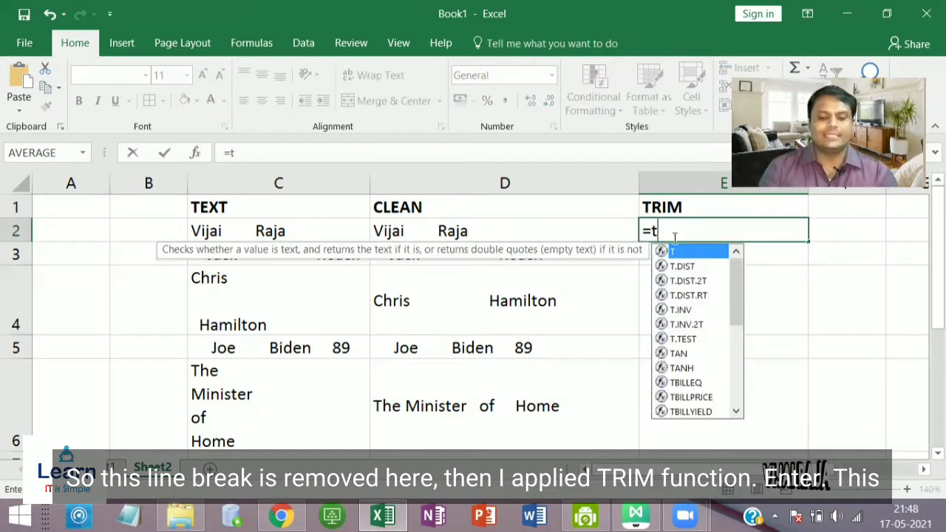
text(rim()
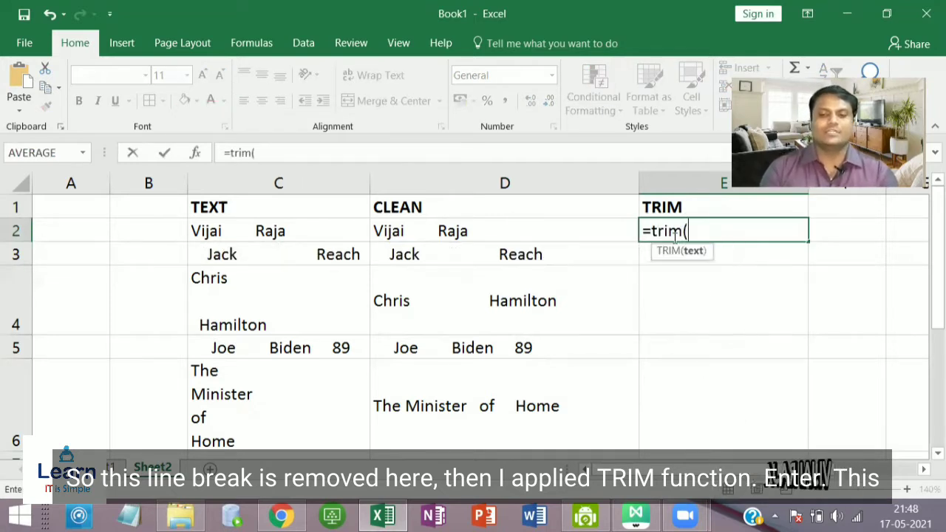
click(520, 226)
key(Return)
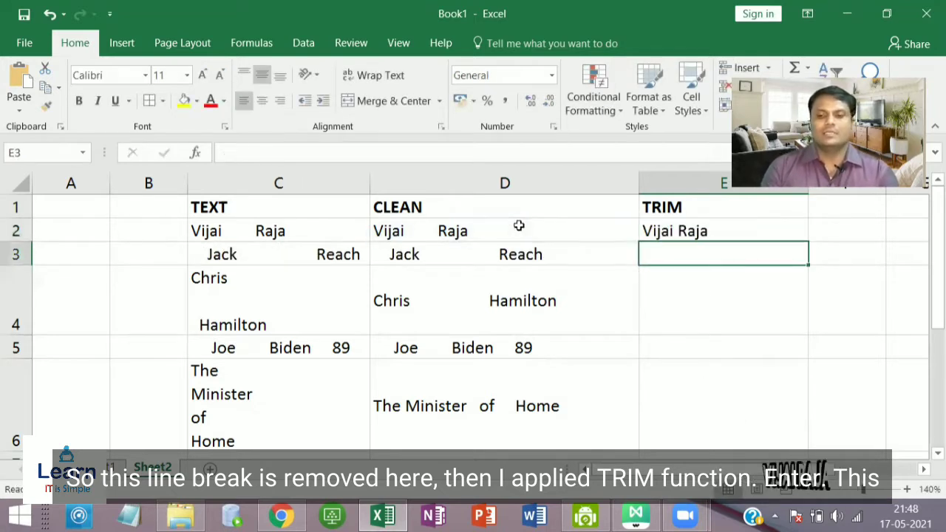
click(745, 236)
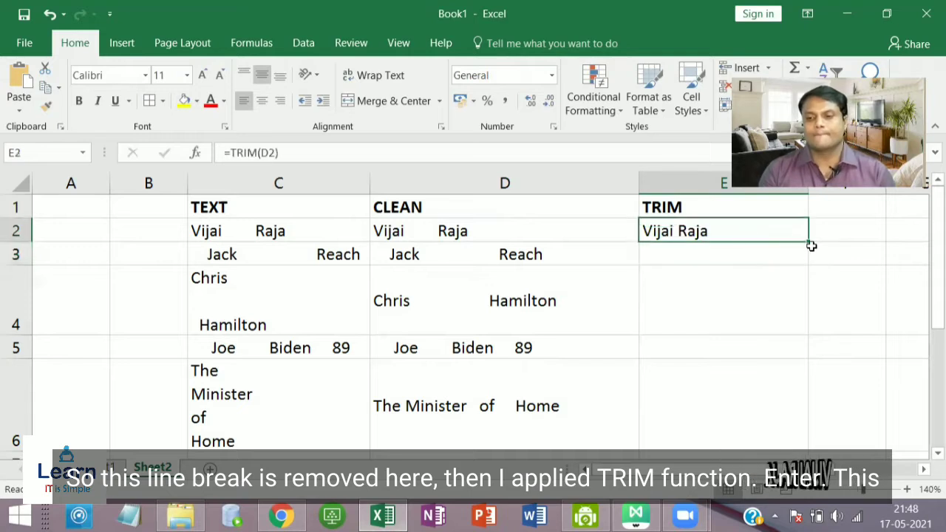
drag(809, 241, 794, 428)
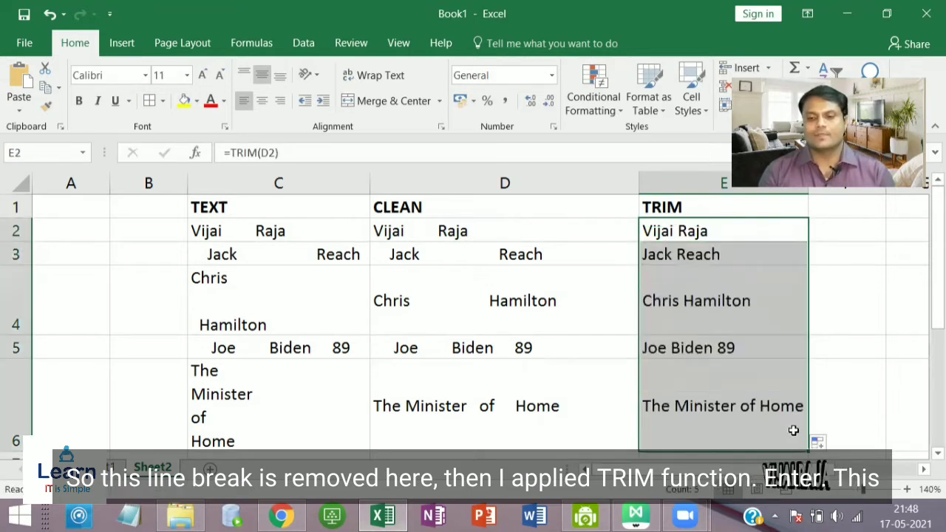
click(844, 402)
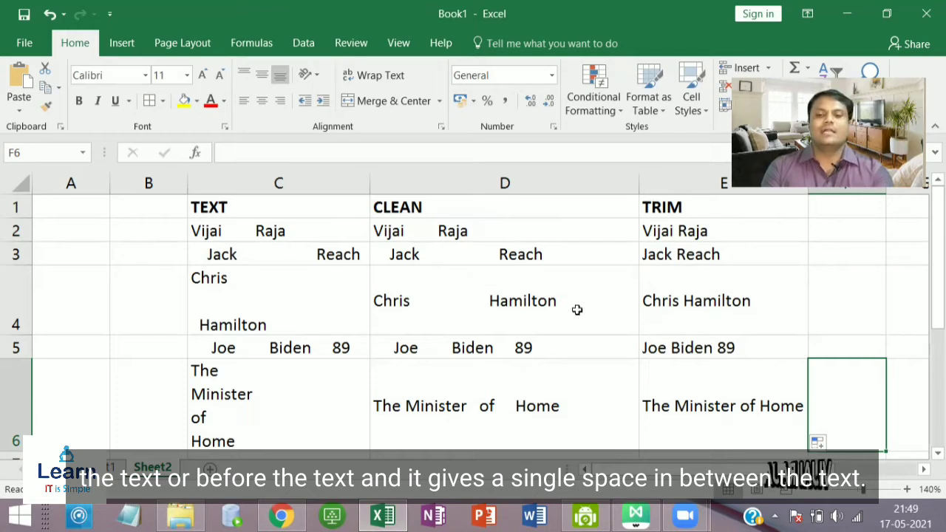
click(670, 293)
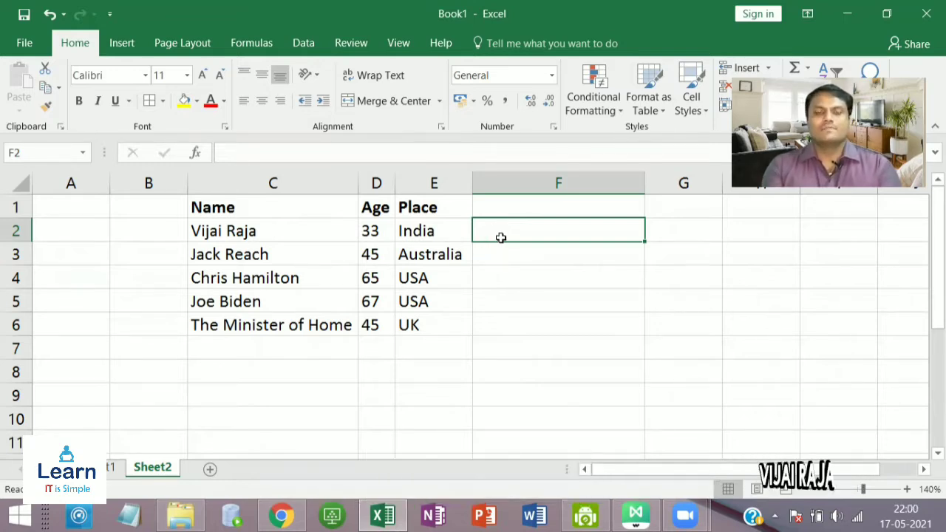
Enter =CONCATENATE(C2,D2,E2) in F2 to join the name, age and place.
text(=con)
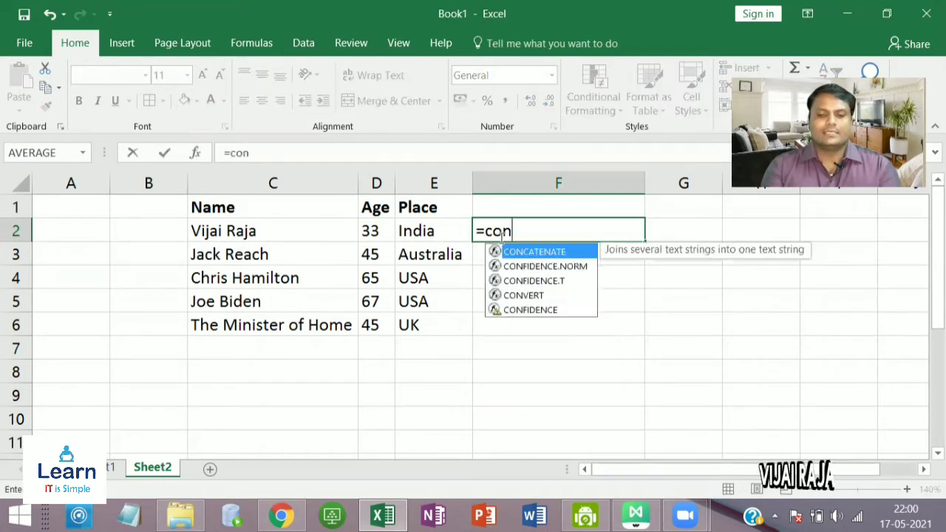
key(Tab)
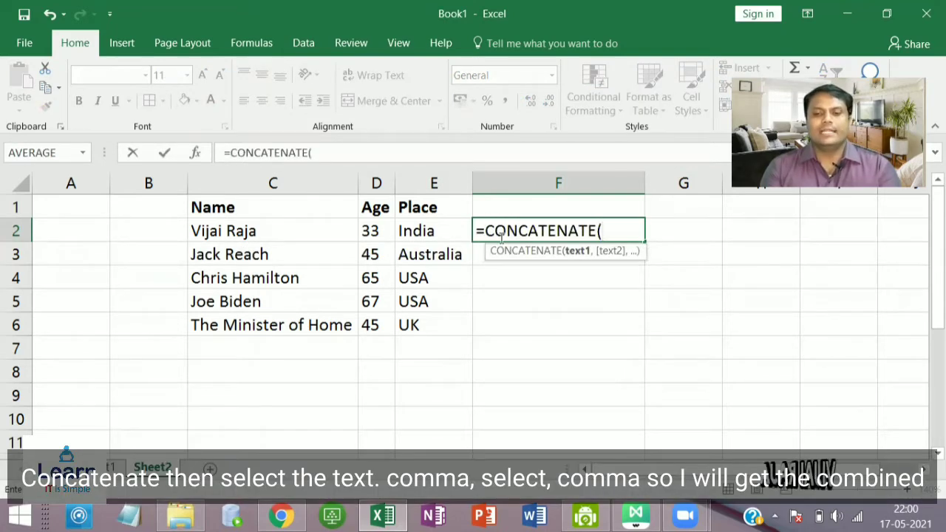
click(309, 232)
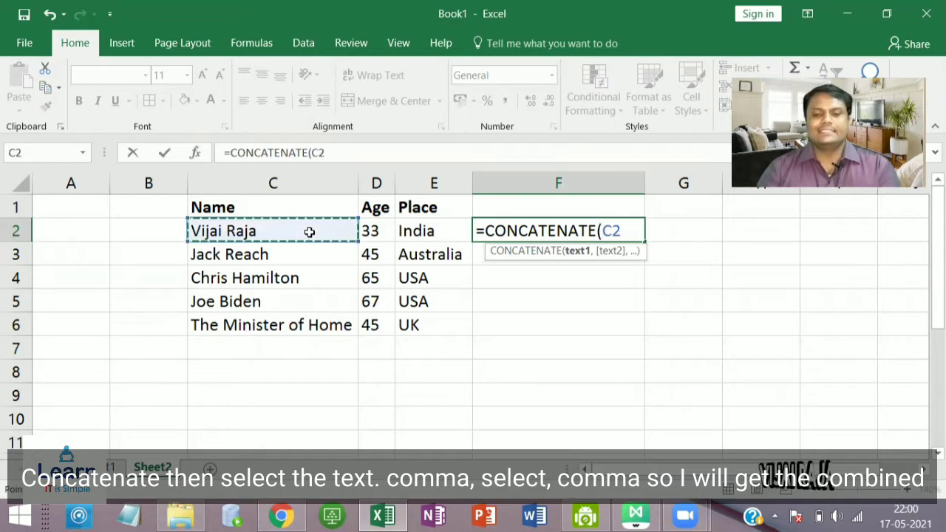
text(,)
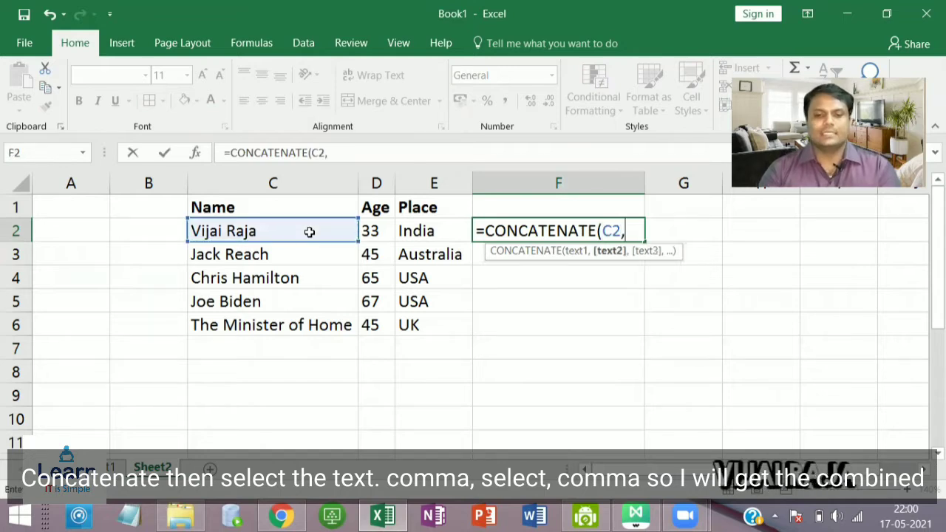
click(376, 232)
text(,)
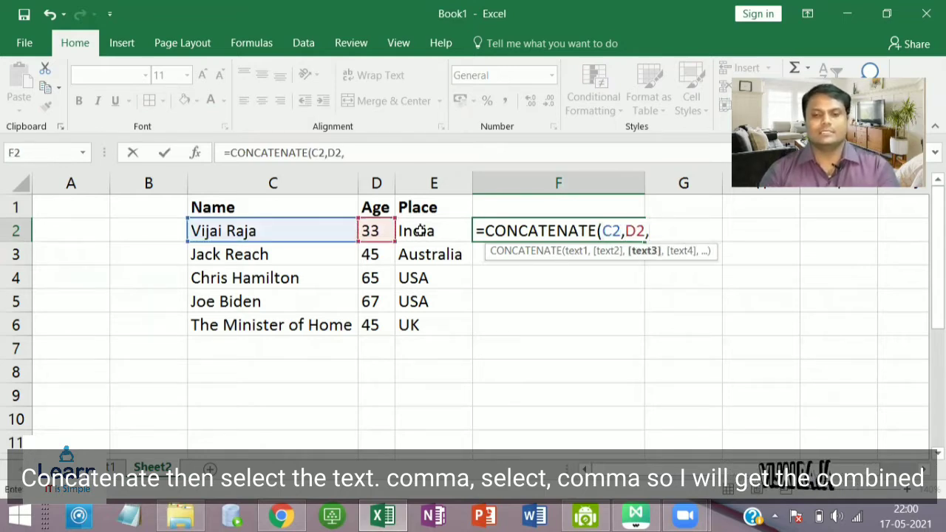
click(418, 231)
key(Return)
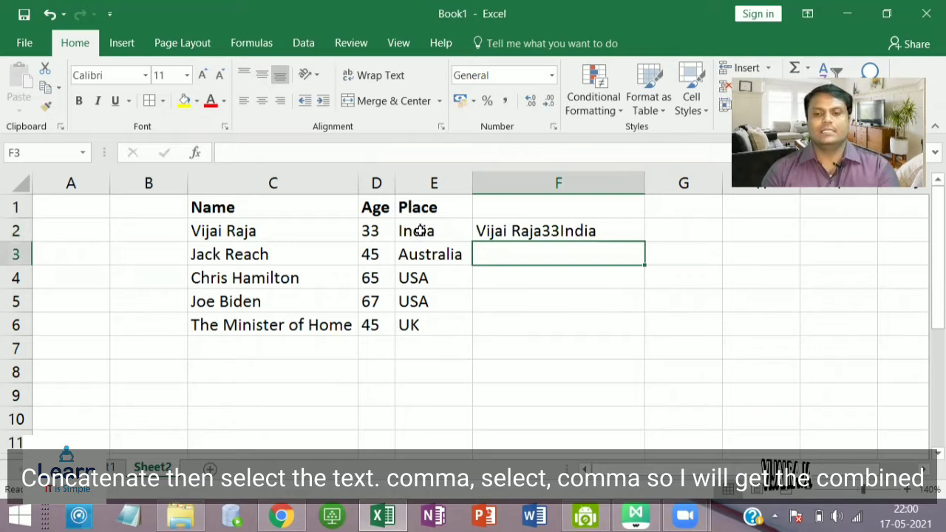
Fill the CONCATENATE formula from F2 down through F6 and widen column F to fit the combined text.
click(594, 232)
drag(640, 244, 634, 331)
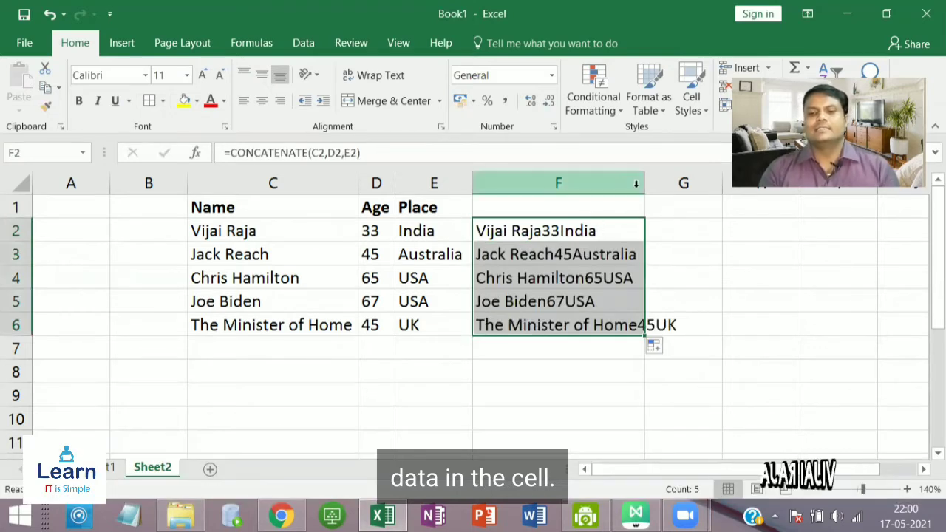
drag(643, 184, 707, 188)
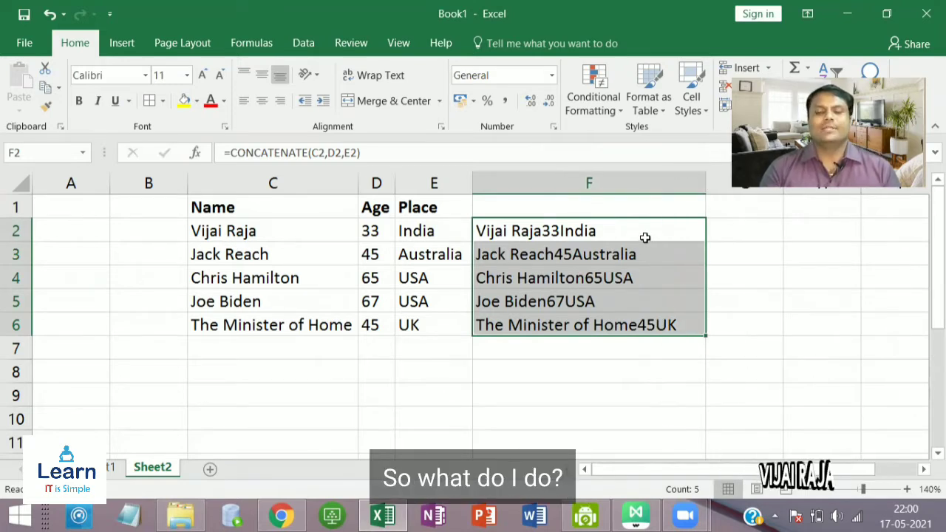
Insert a space separator " " between C2 and D2 in the CONCATENATE formula in F2.
click(644, 237)
double_click(645, 238)
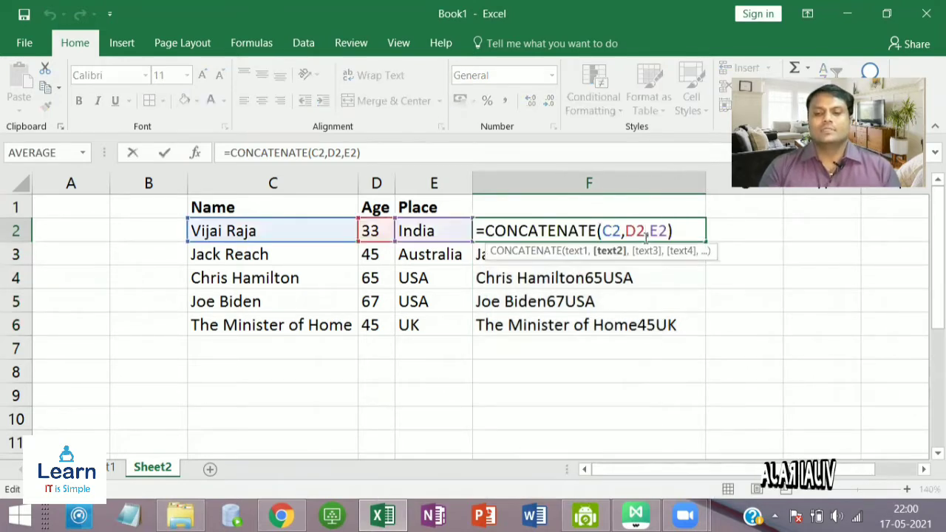
click(622, 233)
click(627, 234)
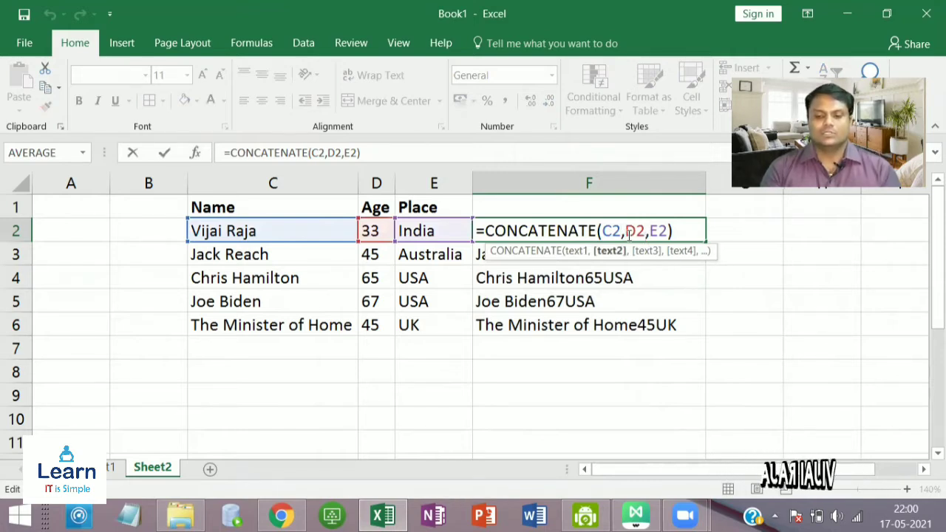
text(")
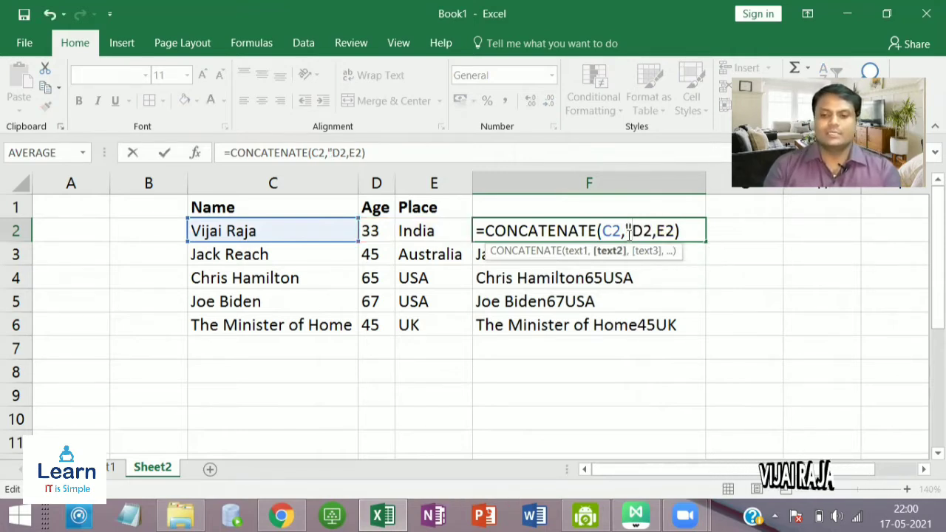
text(")
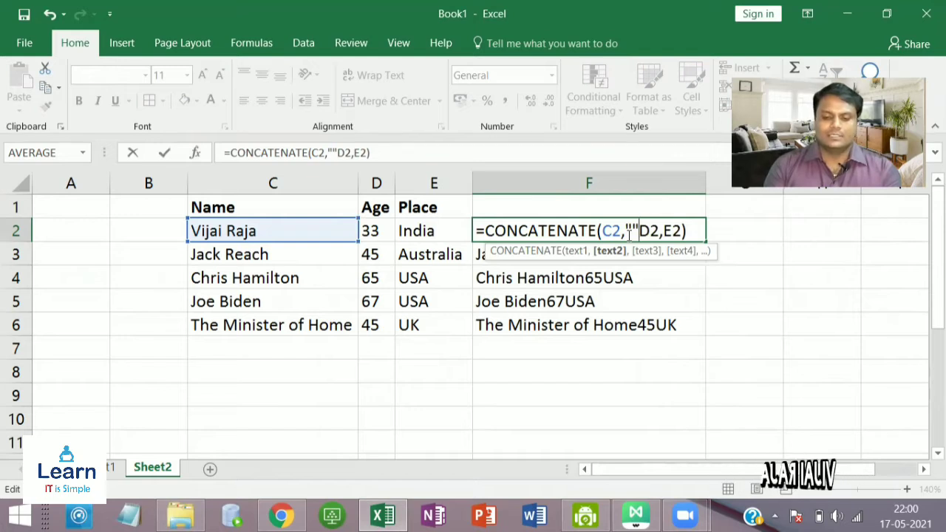
text(,)
click(634, 230)
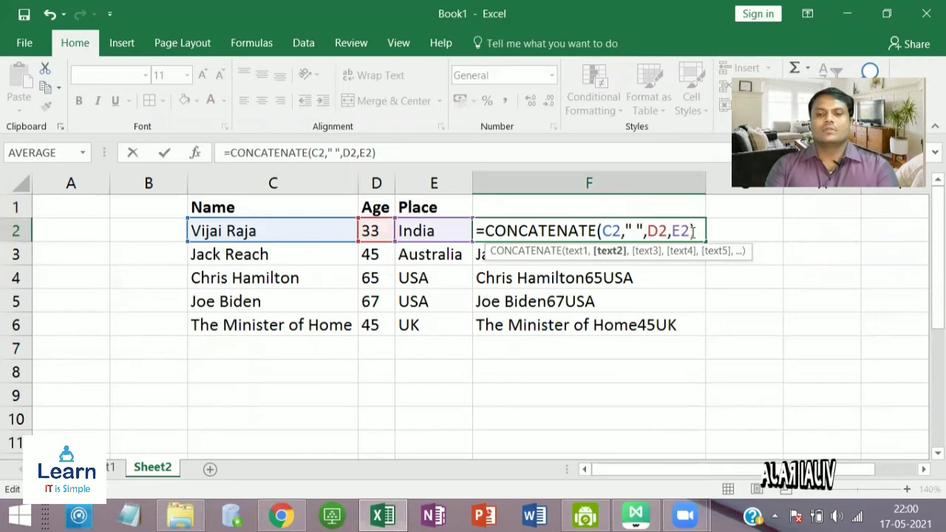
Rewrite the formula in F2 as =CONCATENATE(C2," ", D2, " ",E2) to separate the name, age and place with spaces.
drag(696, 231, 626, 232)
key(BackSpace)
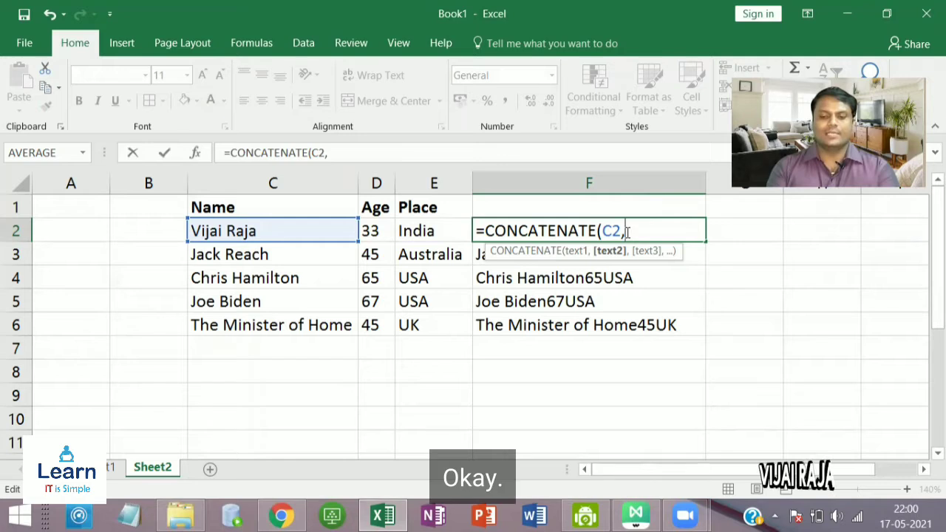
text(")
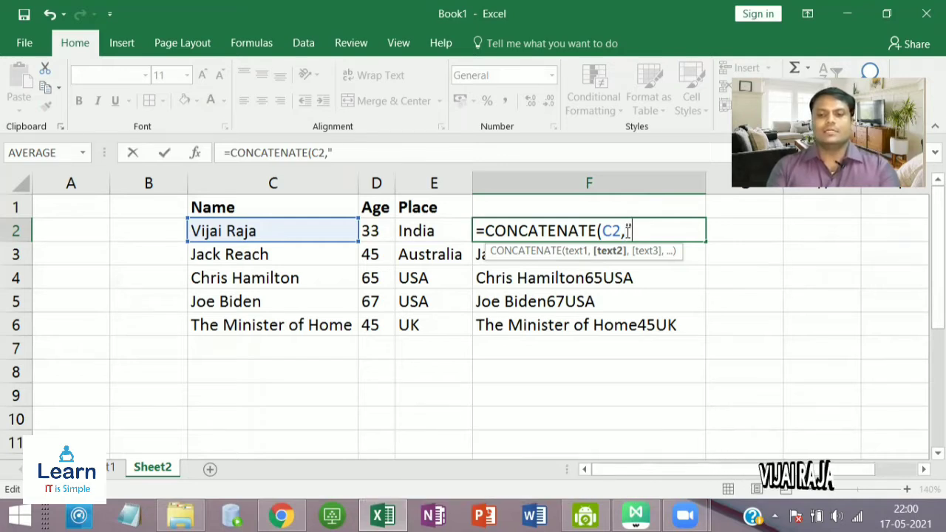
text( ")
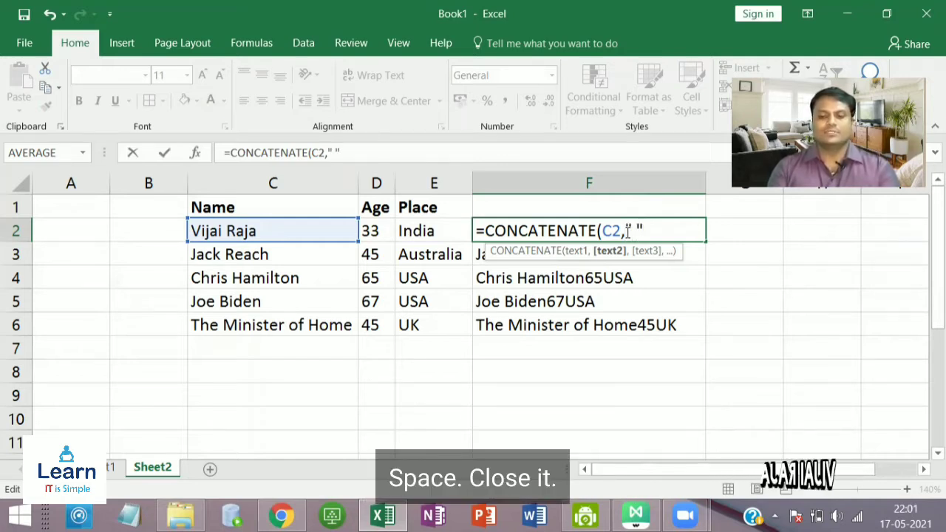
text(,)
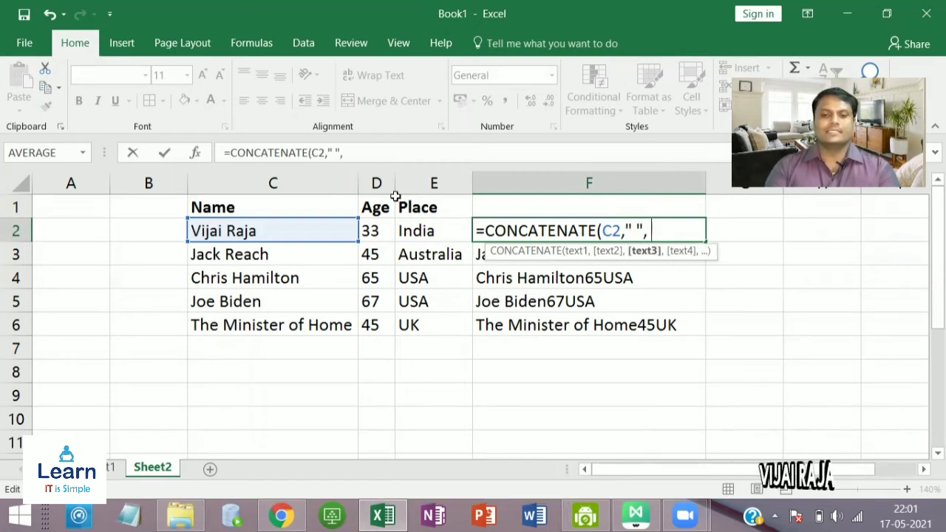
click(367, 231)
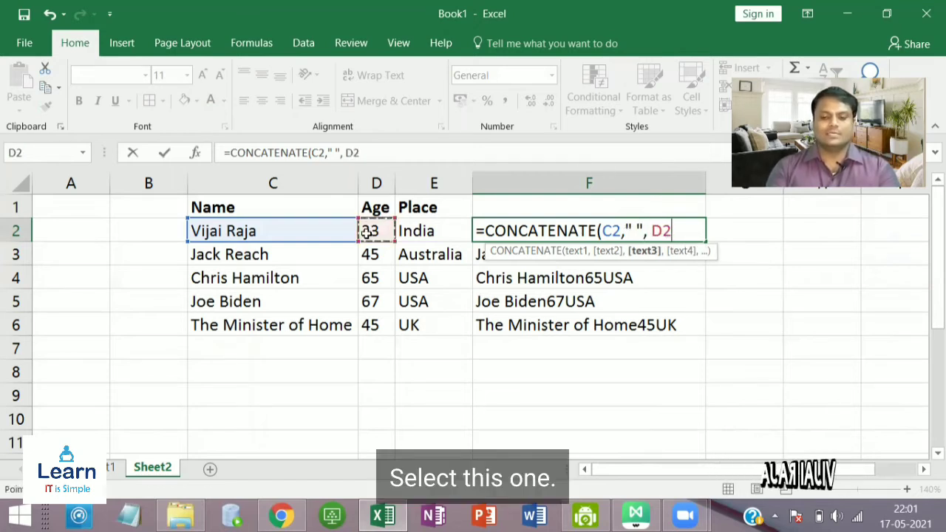
text(,)
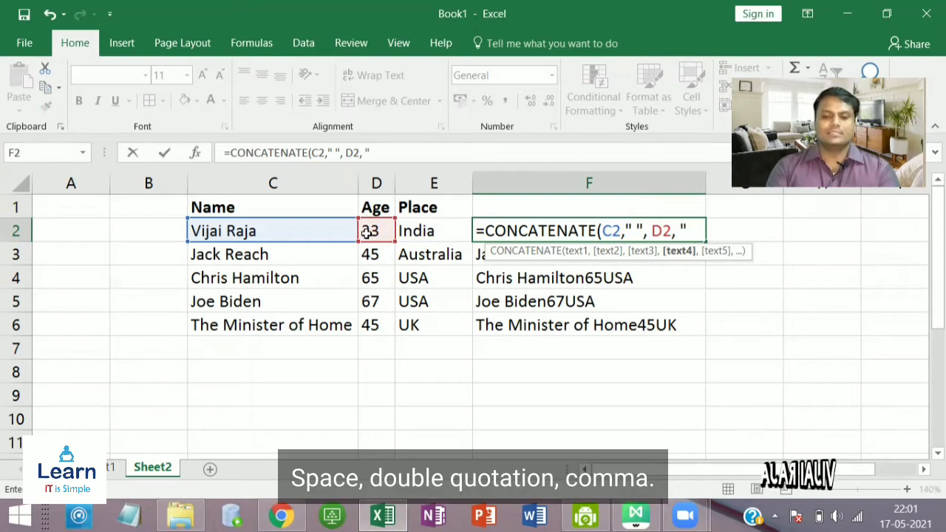
text( " ",)
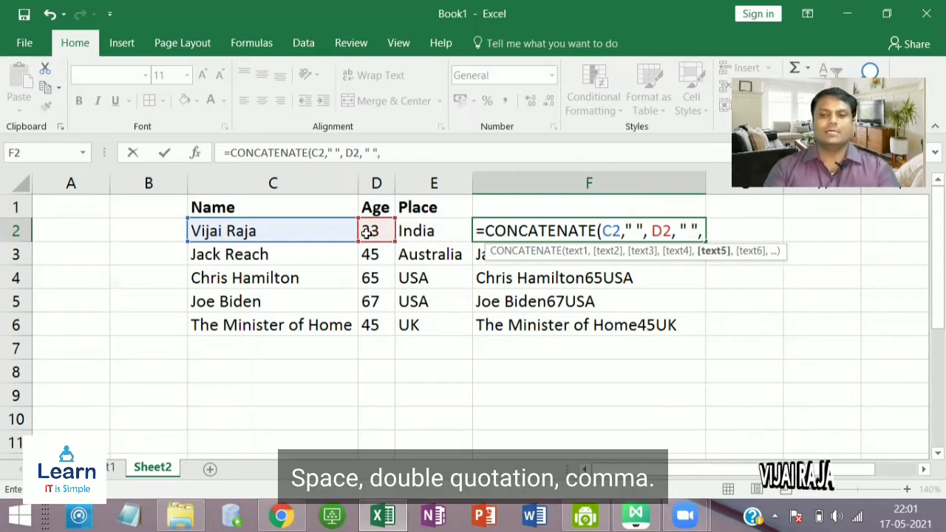
click(405, 232)
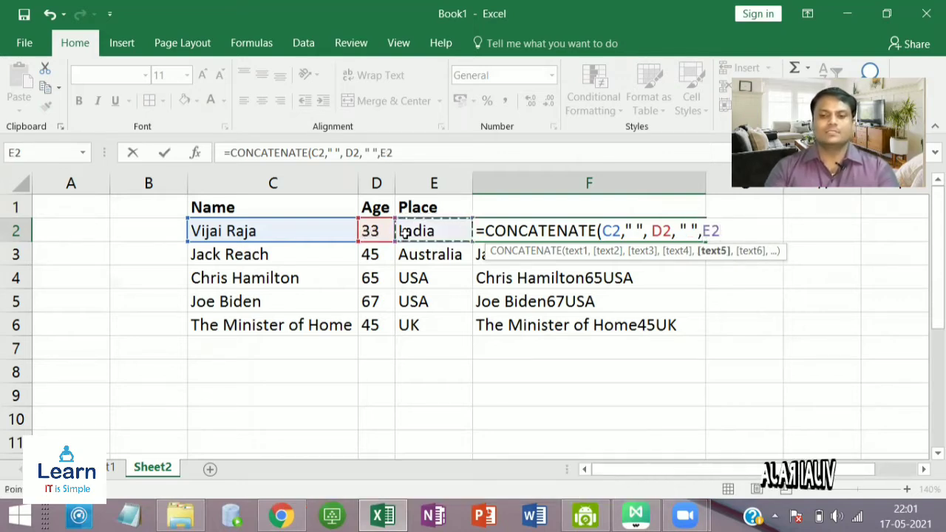
text())
key(Return)
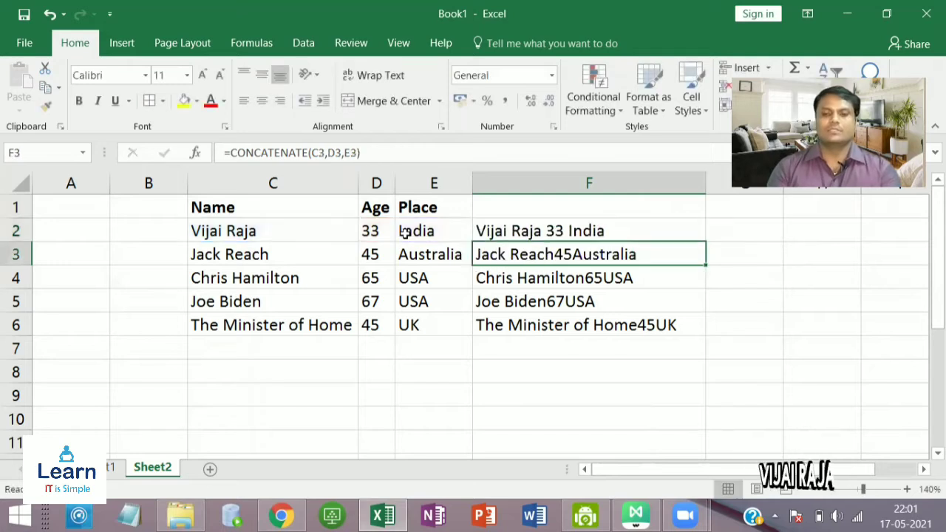
Fill the space-separated CONCATENATE formula from F2 down through F6.
click(619, 229)
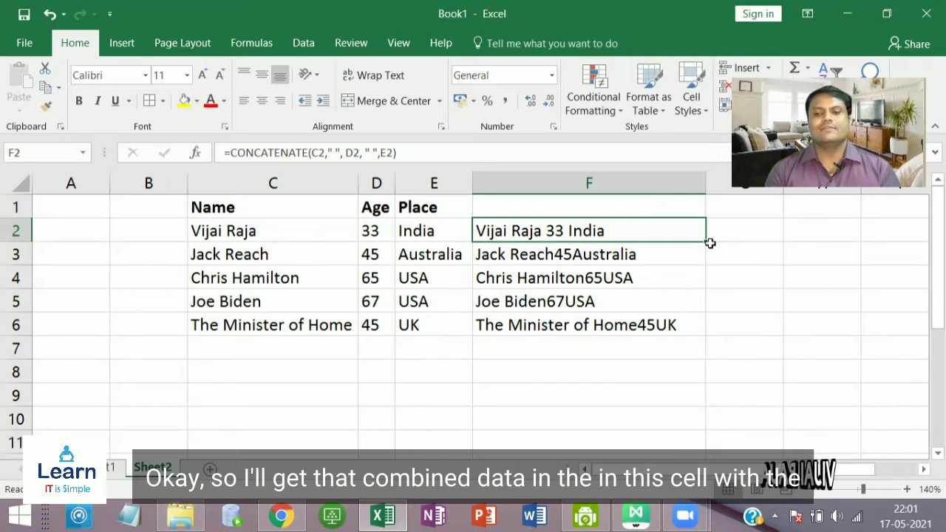
drag(706, 241, 672, 323)
click(715, 290)
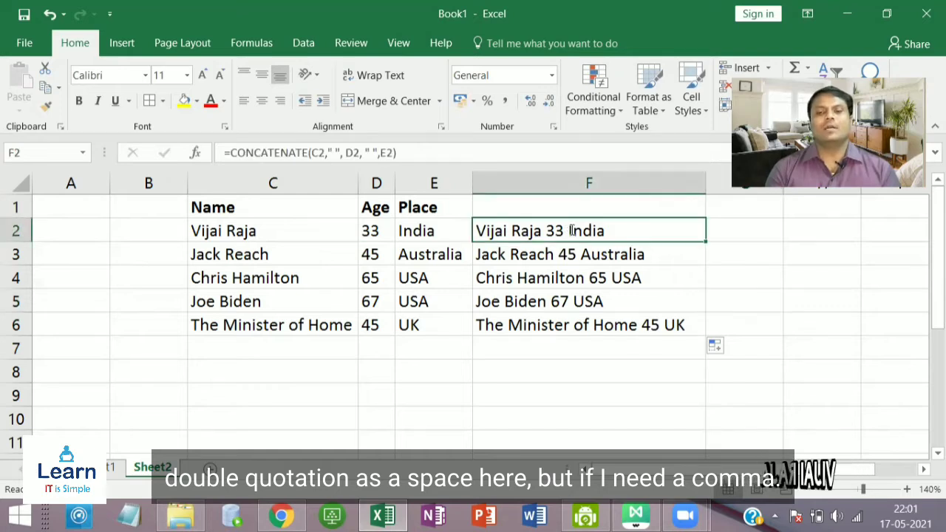
Add a comma before the space in both separators of the F2 formula and fill it down through F6.
double_click(571, 231)
click(634, 231)
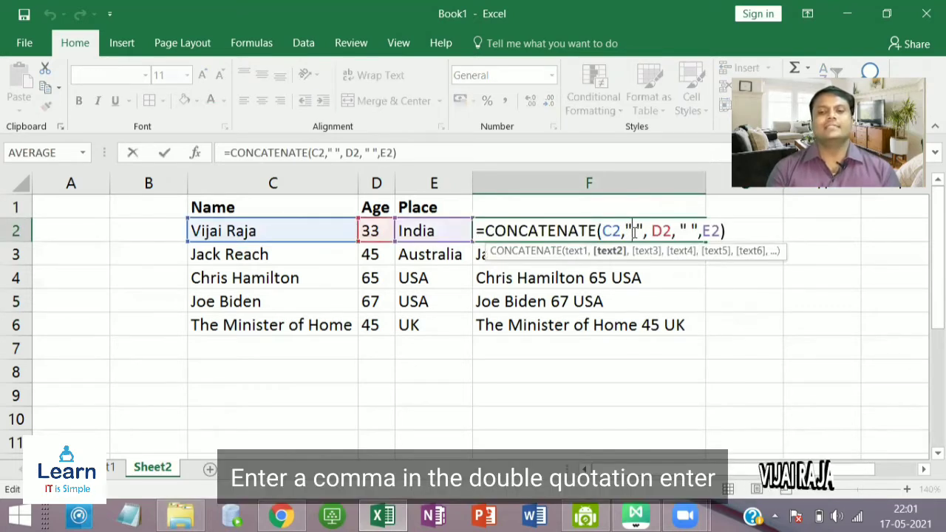
text(,)
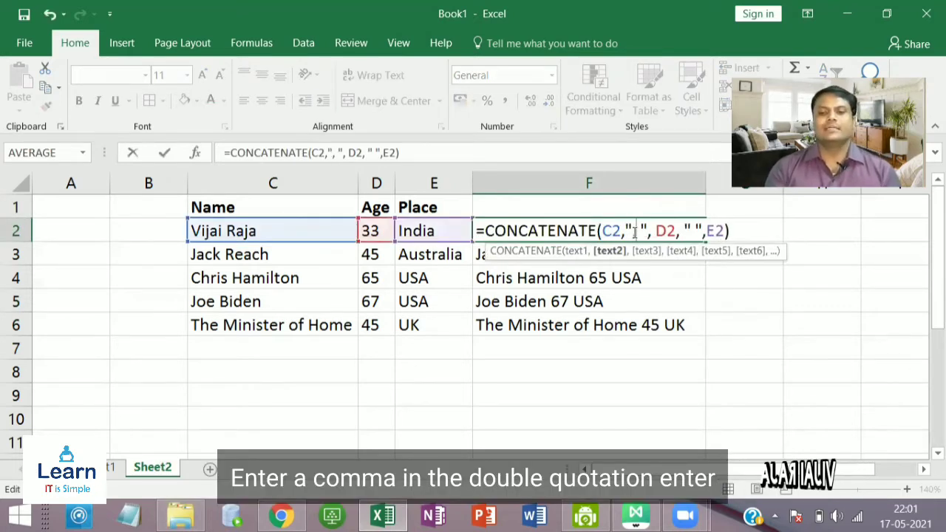
click(691, 231)
text(,)
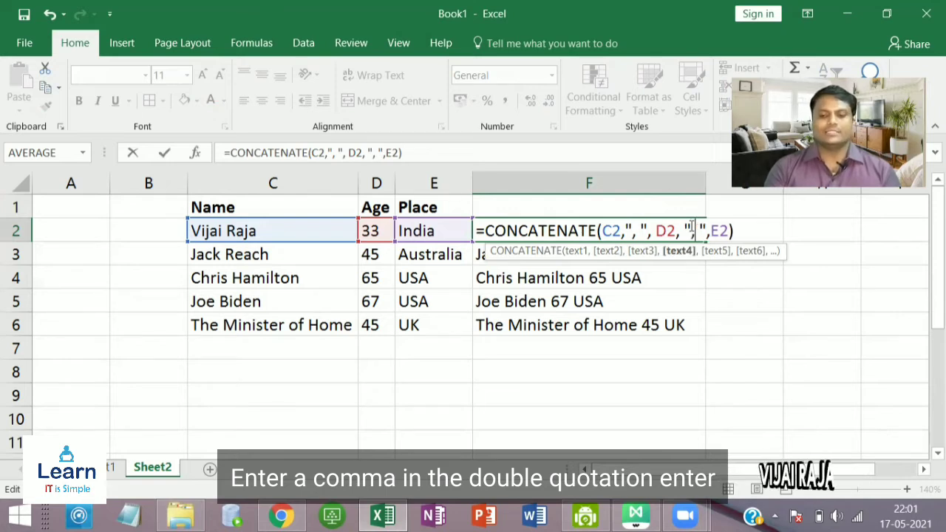
key(Return)
click(676, 225)
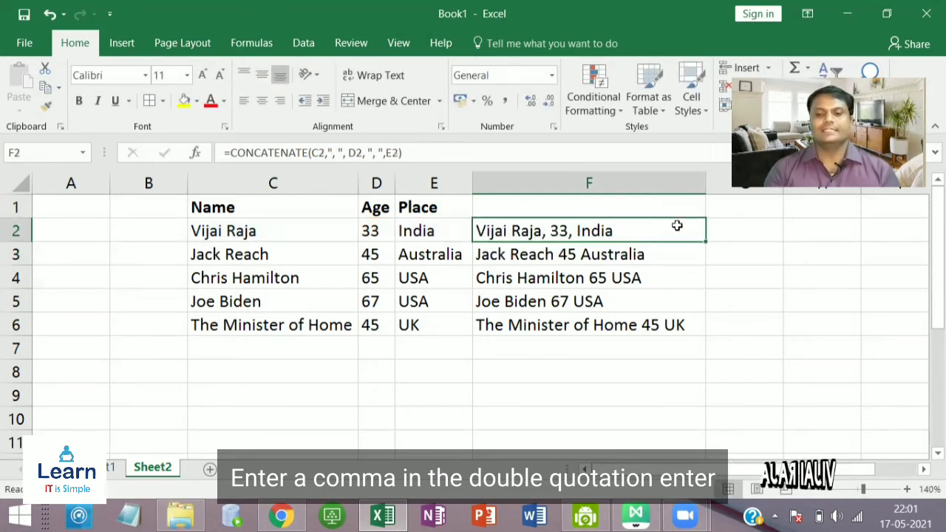
drag(708, 244, 705, 327)
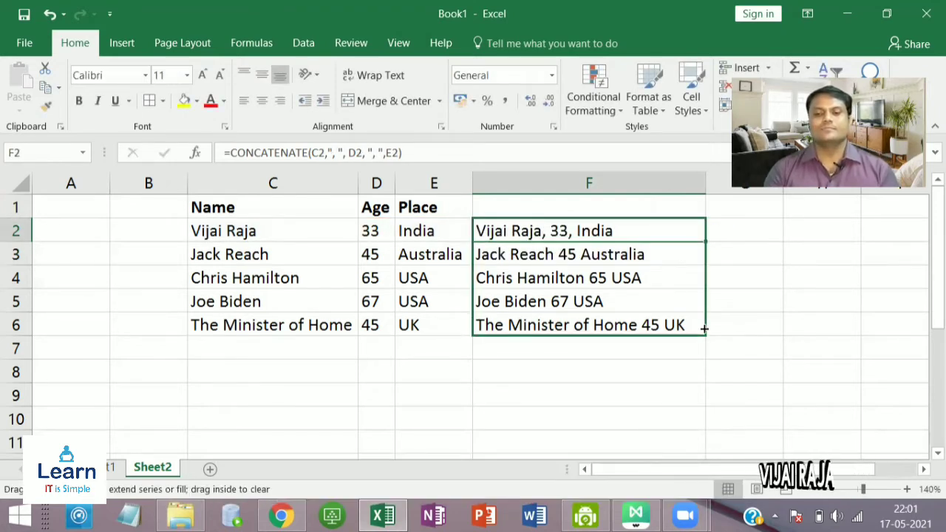
click(757, 294)
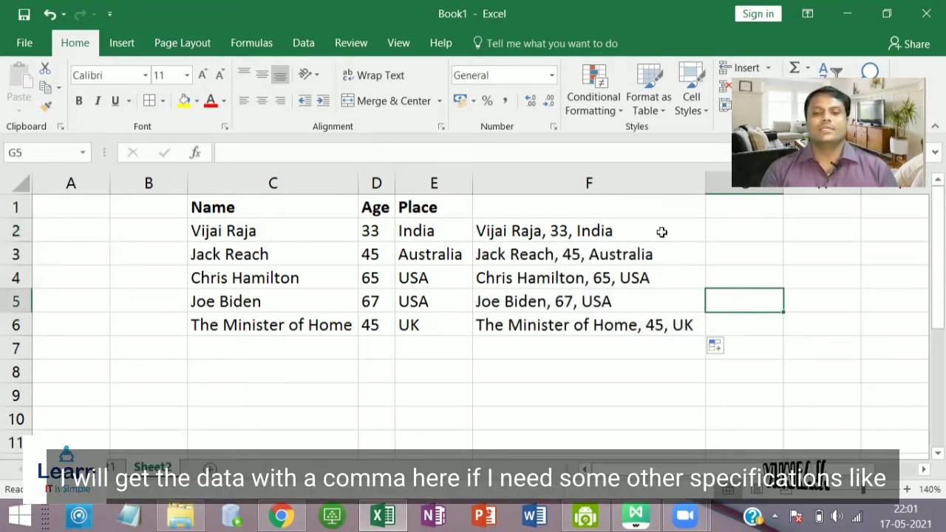
Replace the comma with a slash in both separators of the F2 formula and fill it down through F6.
click(644, 232)
double_click(642, 231)
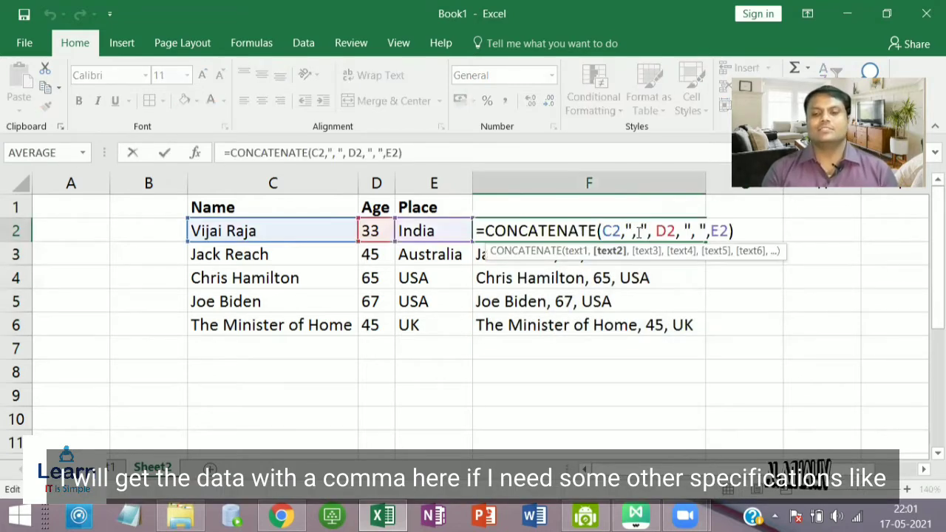
drag(637, 232, 634, 232)
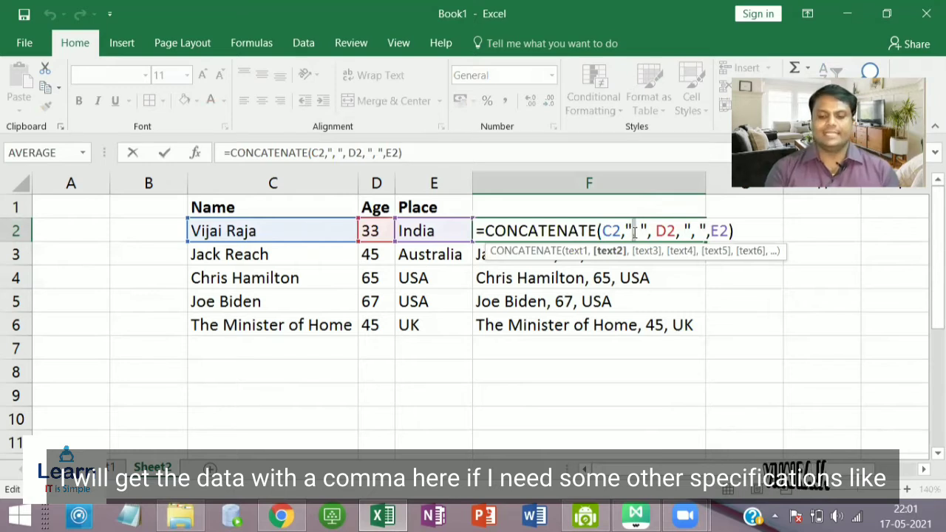
text(/)
drag(702, 231, 698, 231)
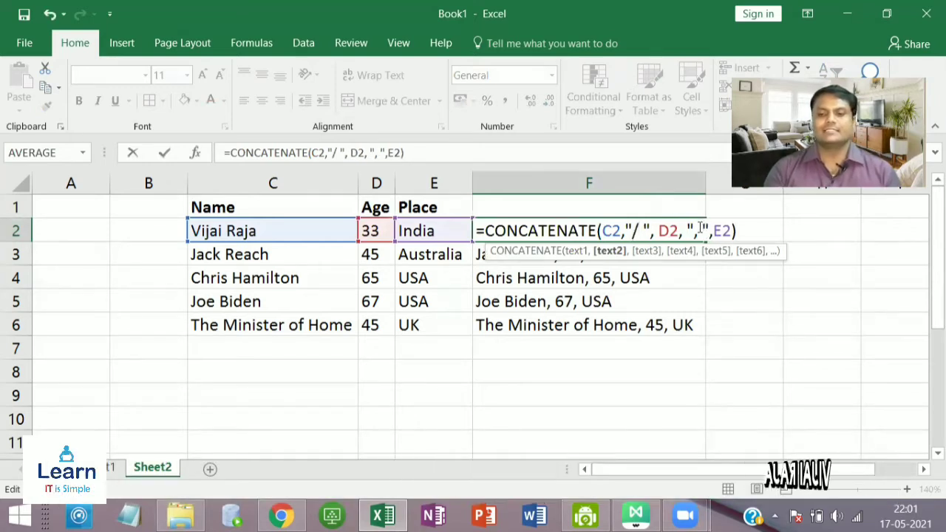
text(/)
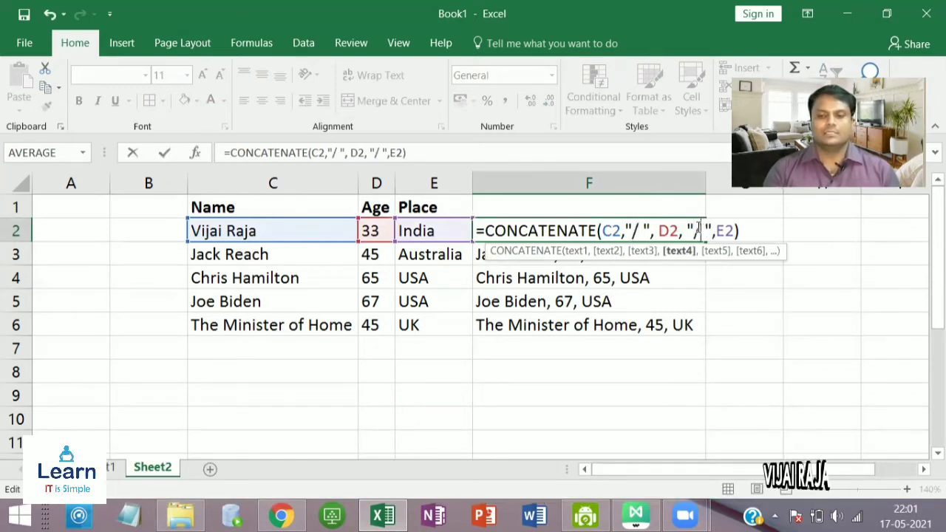
key(Return)
click(684, 228)
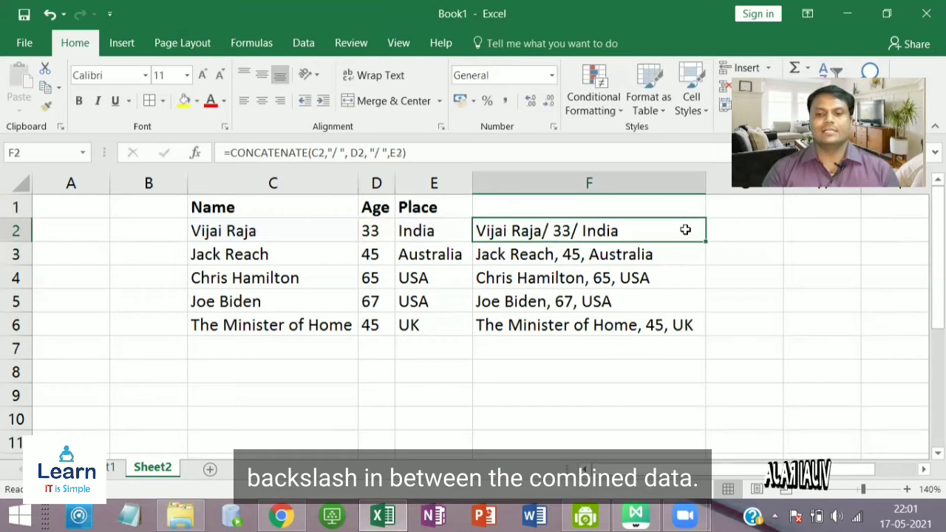
drag(706, 243, 698, 330)
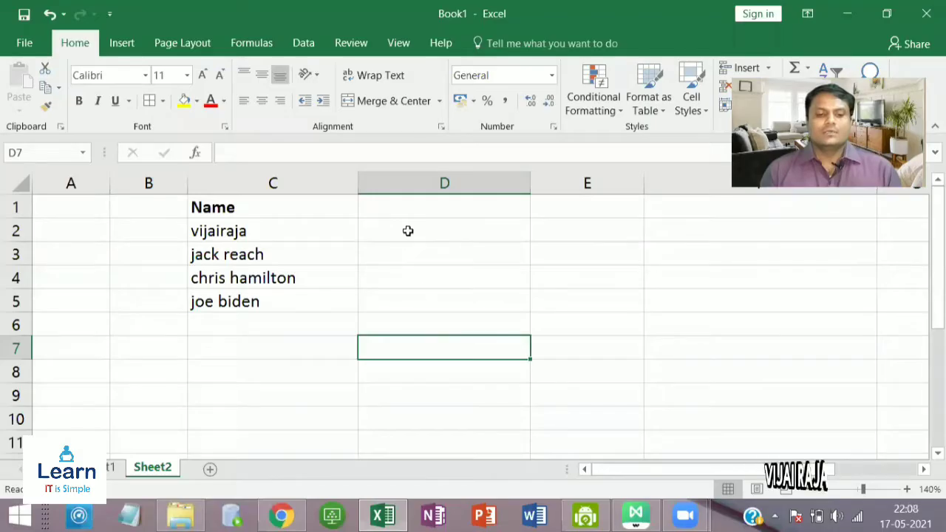
Enter =PROPER(C2) in D2 to capitalize the name and fill the formula down through D5.
click(405, 225)
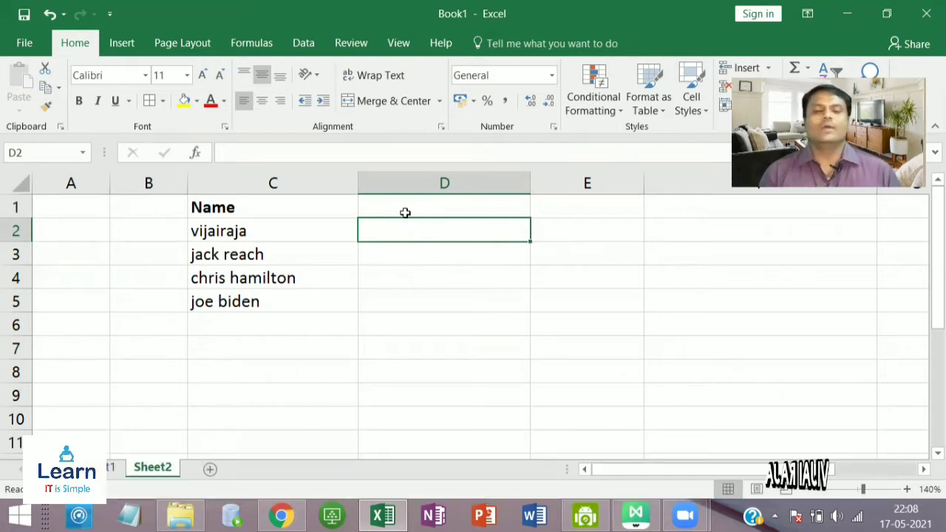
text(=)
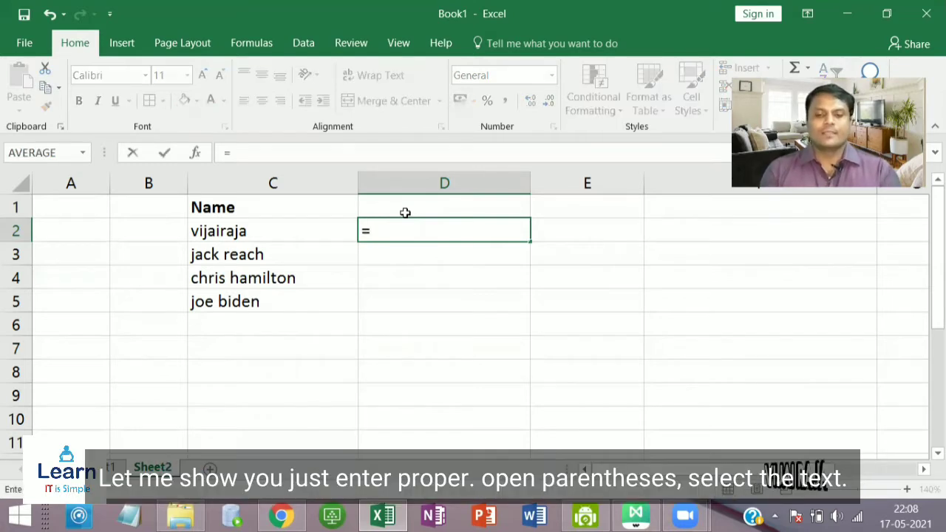
text(pr)
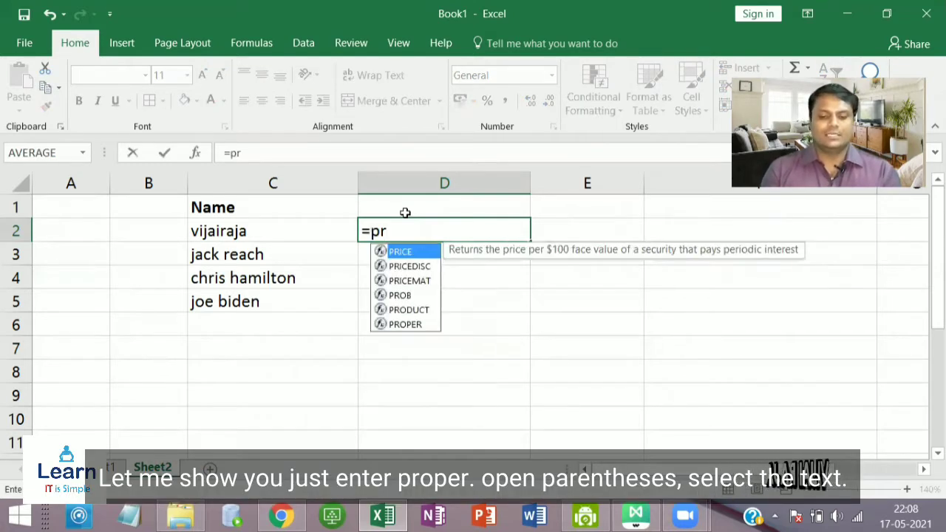
text(oper()
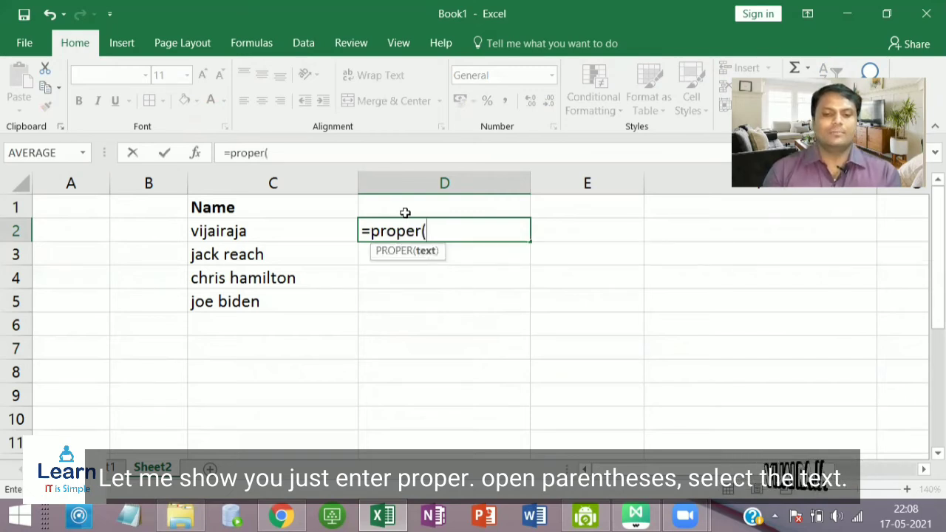
click(304, 234)
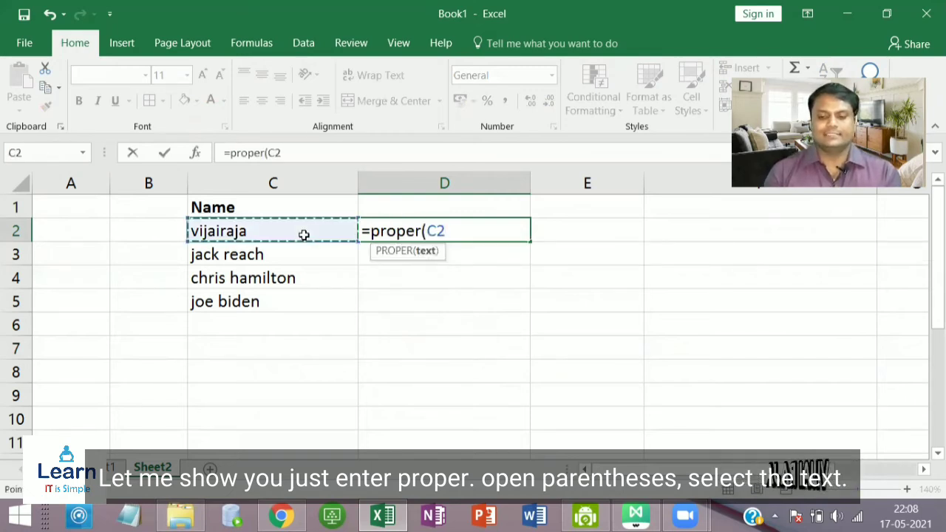
key(Return)
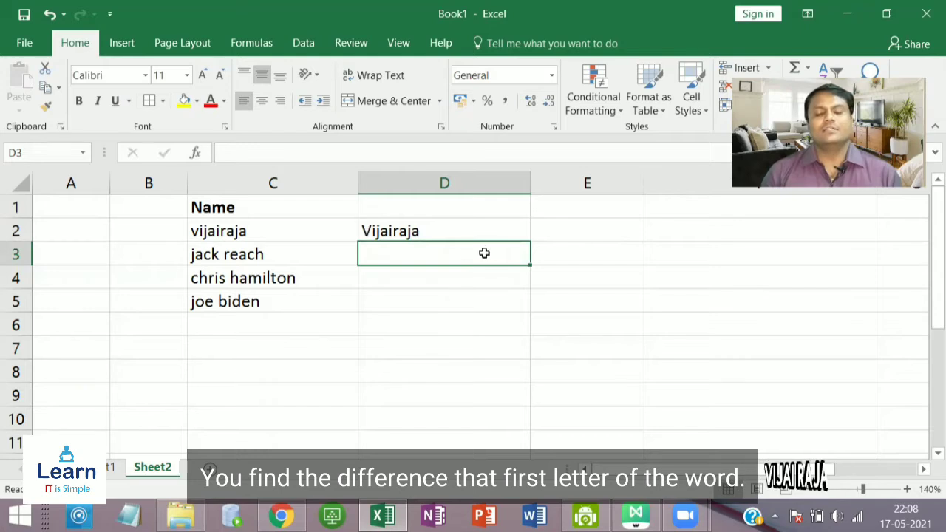
click(506, 232)
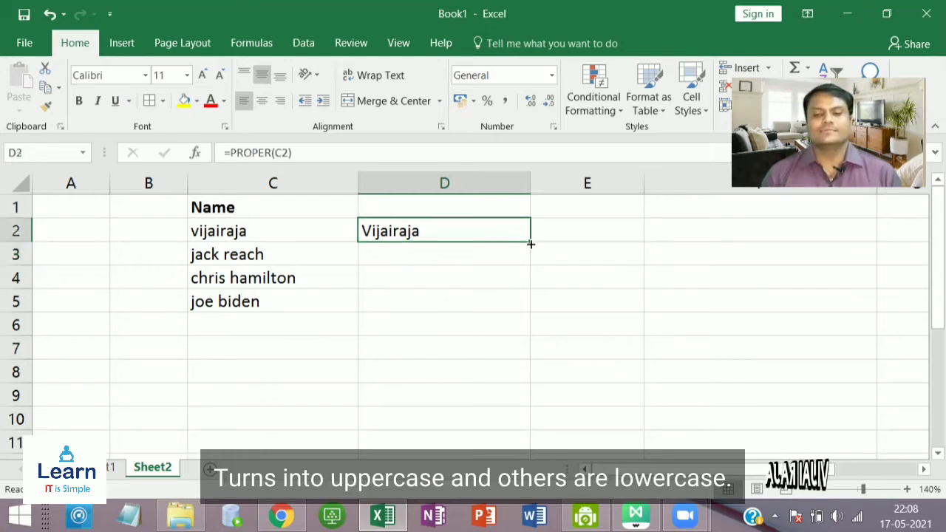
drag(531, 257, 524, 306)
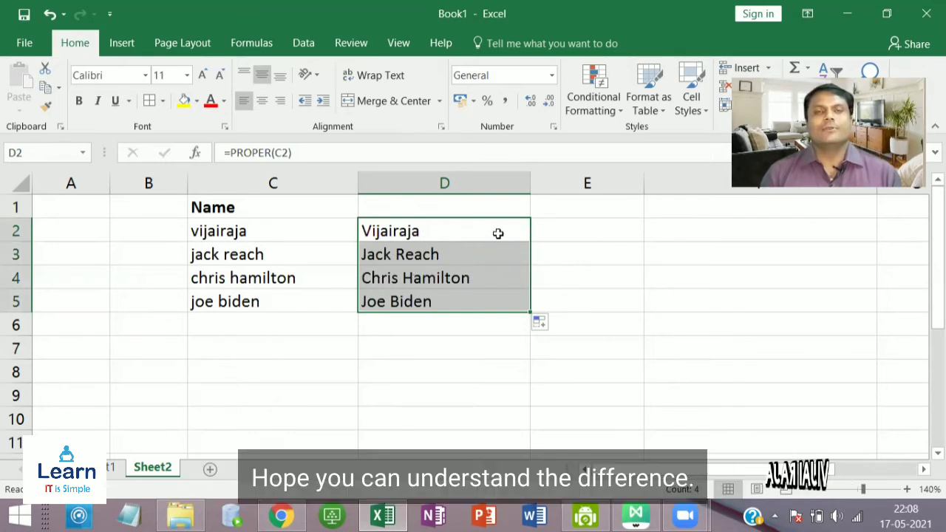
Enter =LOWER(D2) in E2 to convert the name to lowercase and fill the formula down through E5.
click(579, 230)
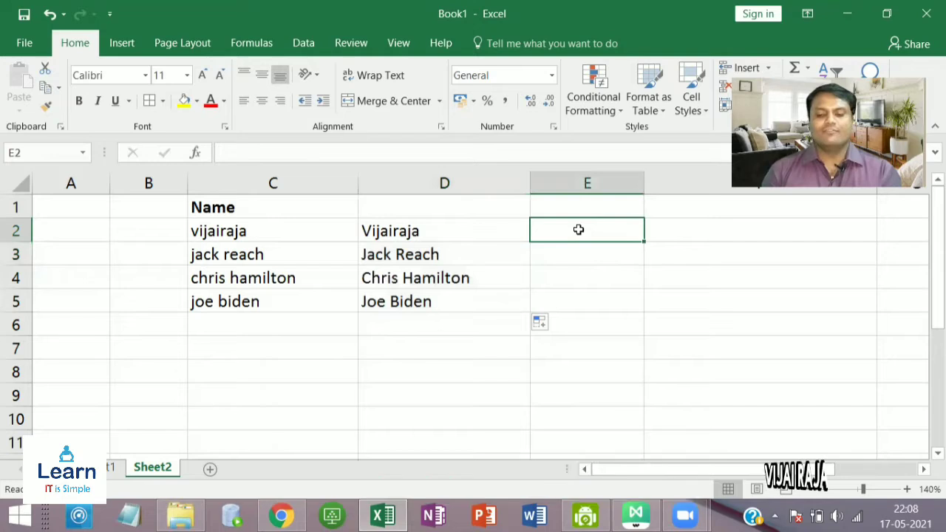
text(=)
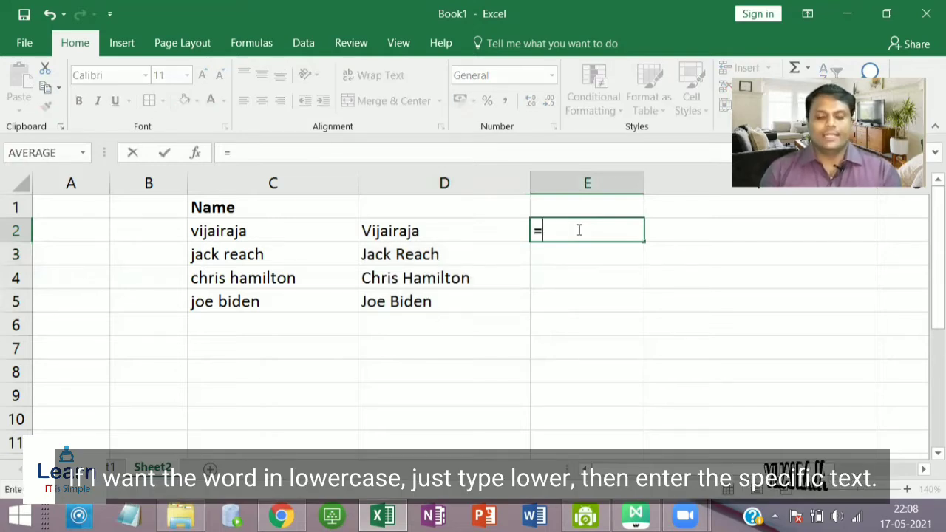
text(lower)
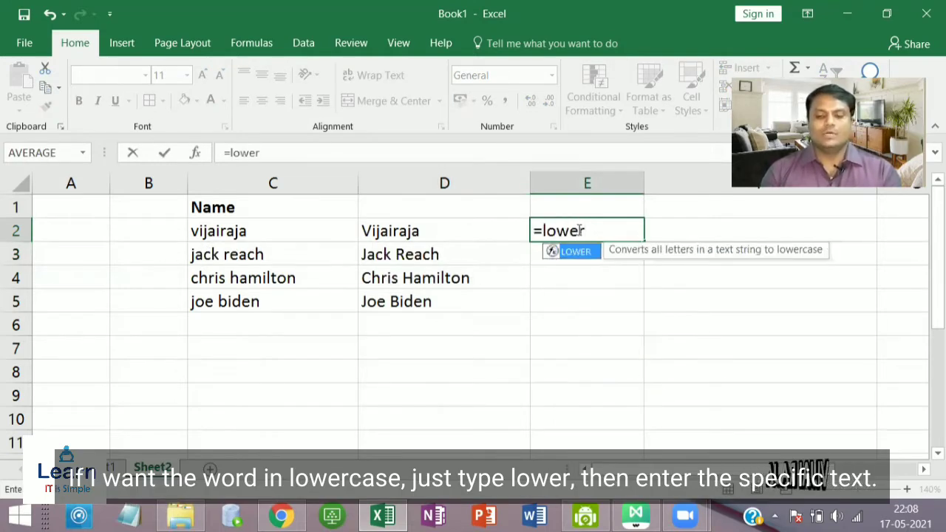
text(()
click(484, 229)
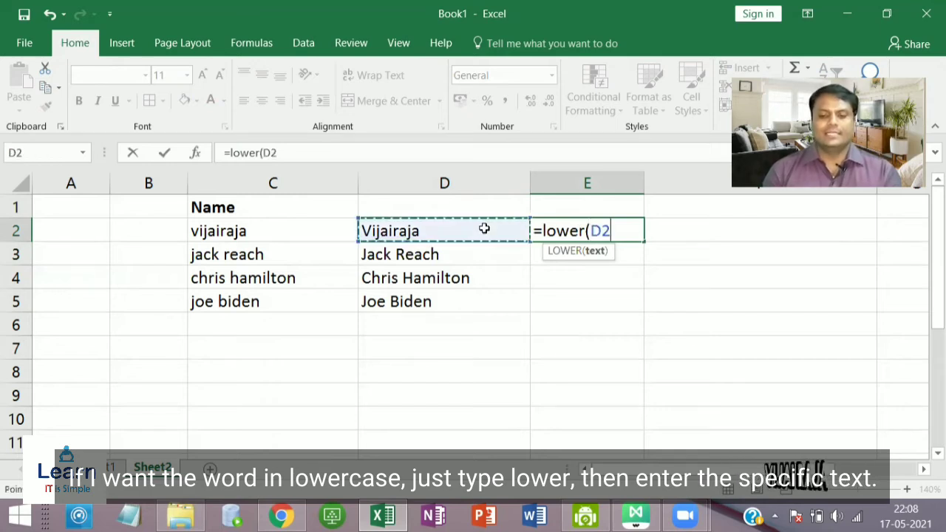
key(Return)
click(644, 236)
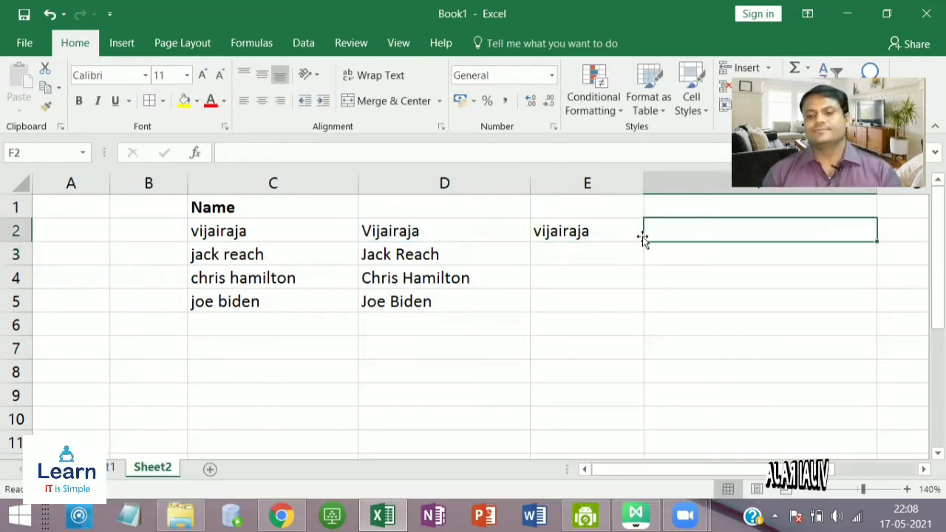
click(633, 234)
drag(642, 242, 640, 310)
click(616, 371)
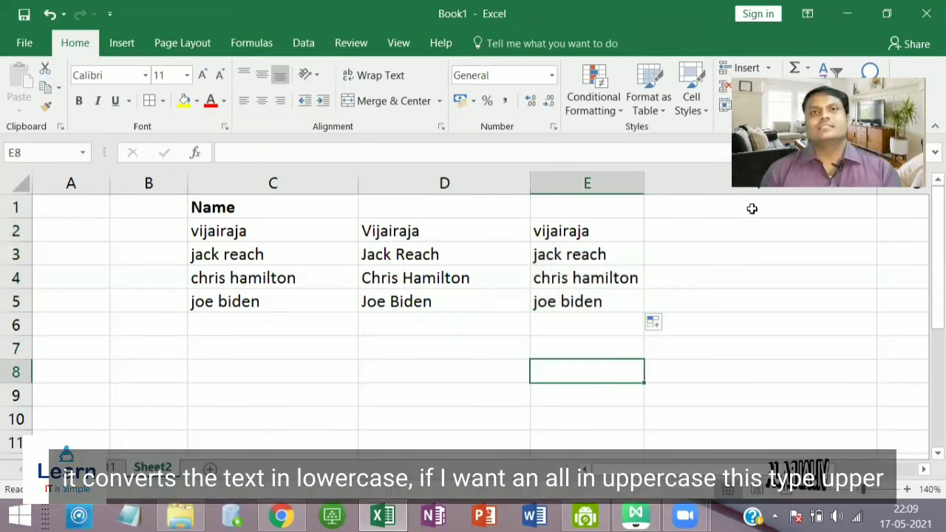
Enter =UPPER(E2) in F2 to convert the name to uppercase and fill the formula down through F5.
click(728, 228)
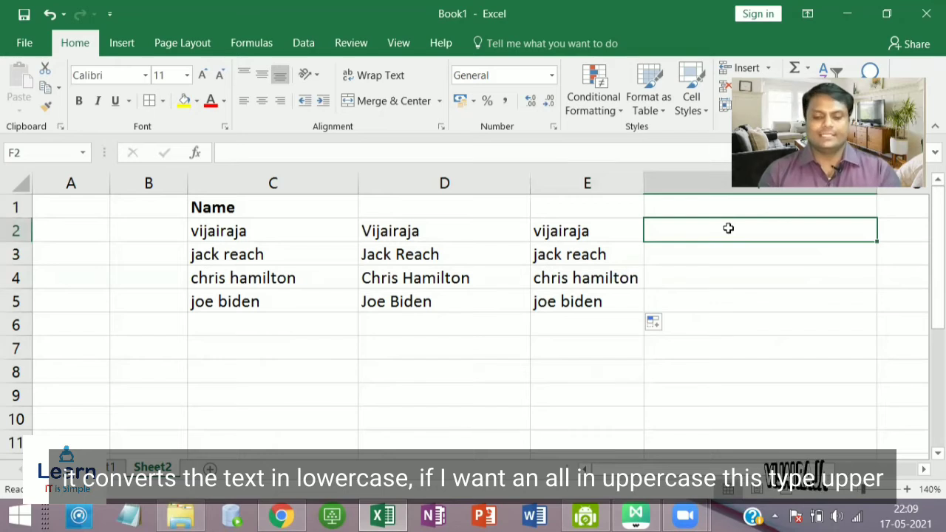
text(=upper)
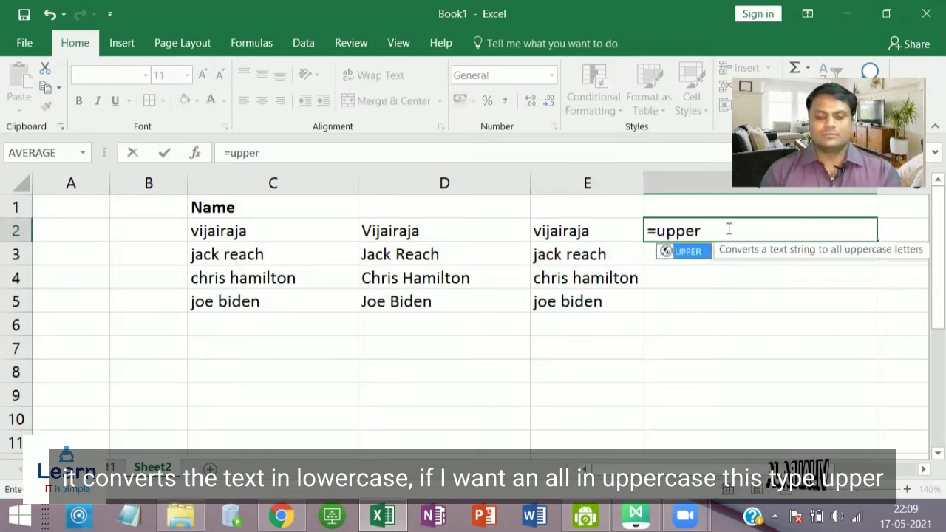
text(()
click(617, 224)
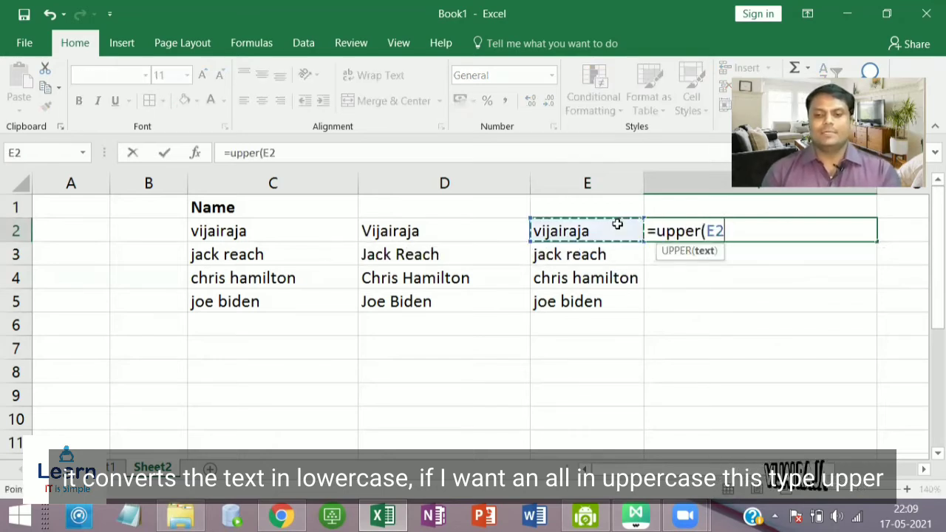
key(Return)
click(747, 238)
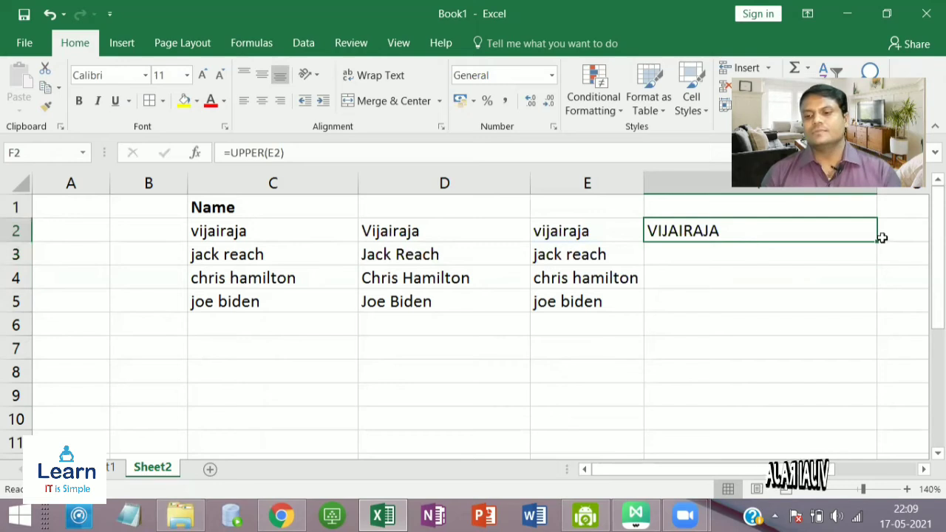
drag(876, 241, 865, 306)
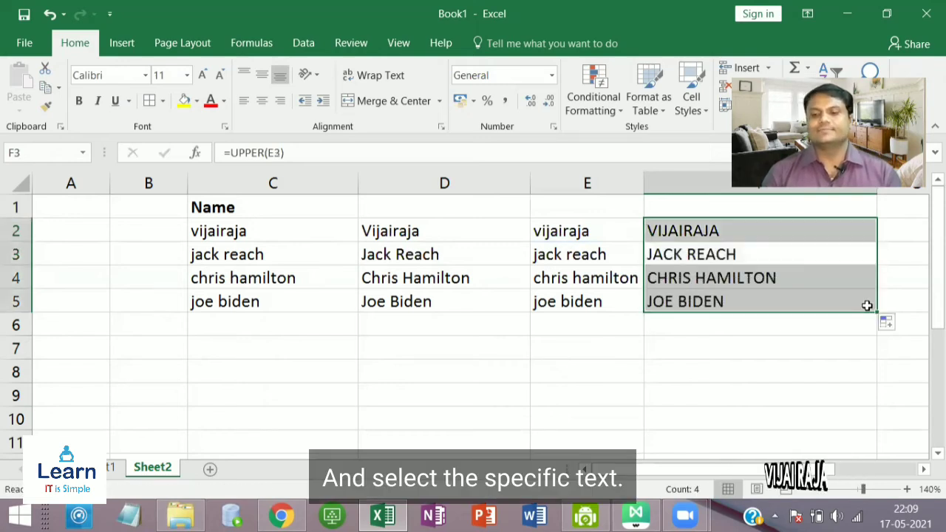
click(805, 355)
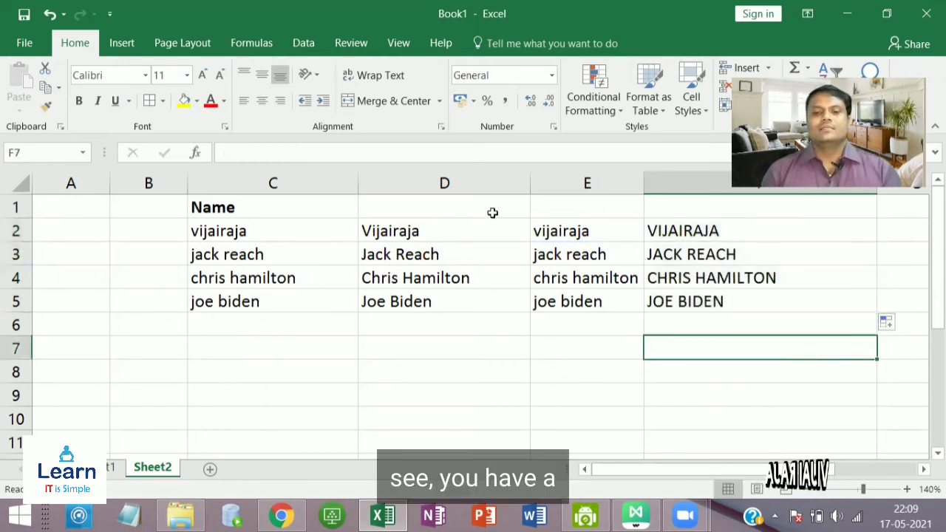
Fit column D to its contents and enter the headings Proper, lower and Upper in D1, E1 and F1.
double_click(529, 185)
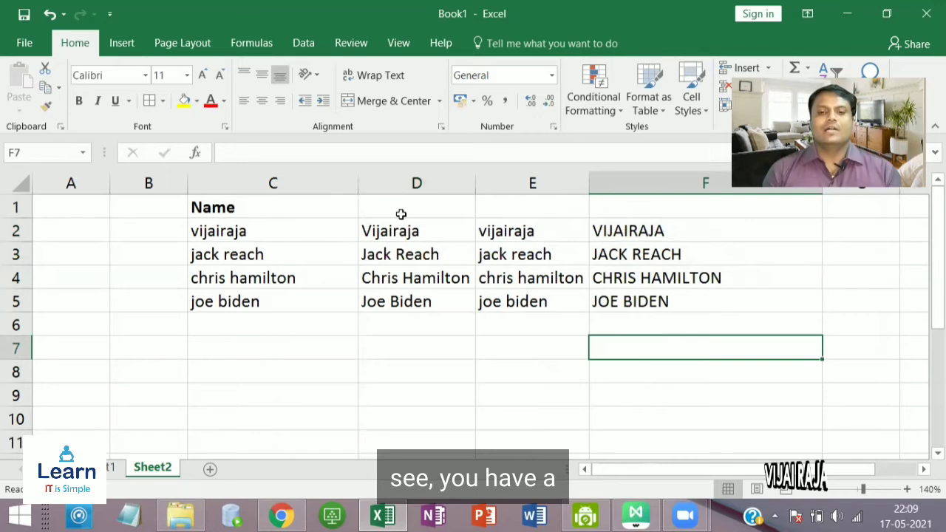
click(401, 214)
text(Proper)
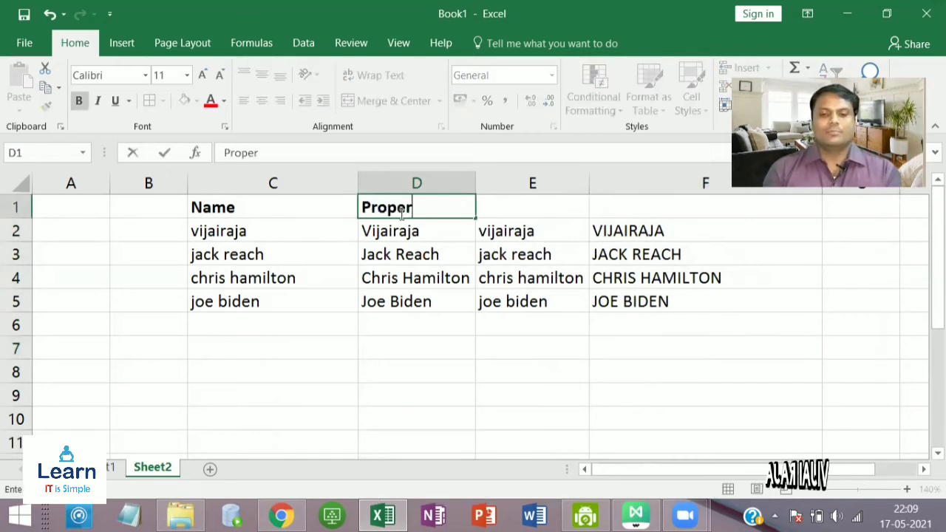
key(Tab)
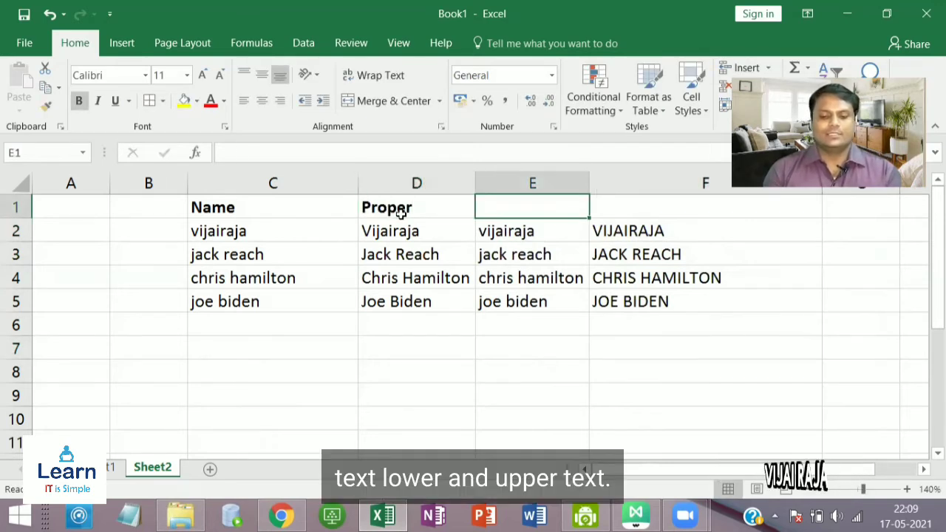
text(loer)
key(BackSpace)
key(BackSpace)
text(wer)
key(Tab)
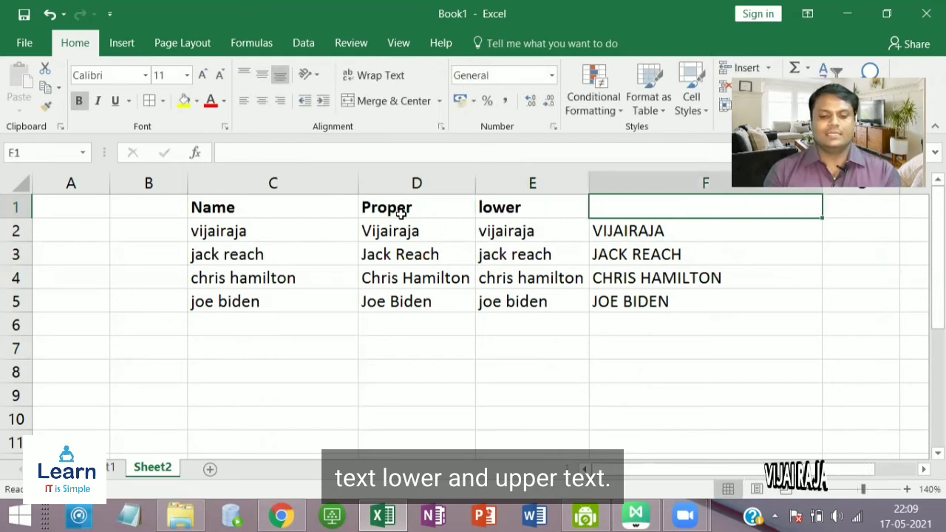
text(Upper)
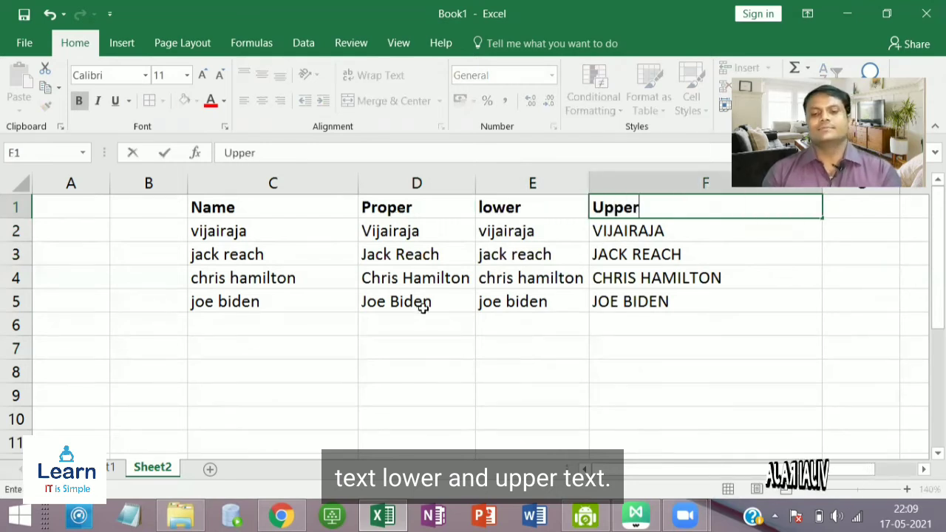
click(428, 328)
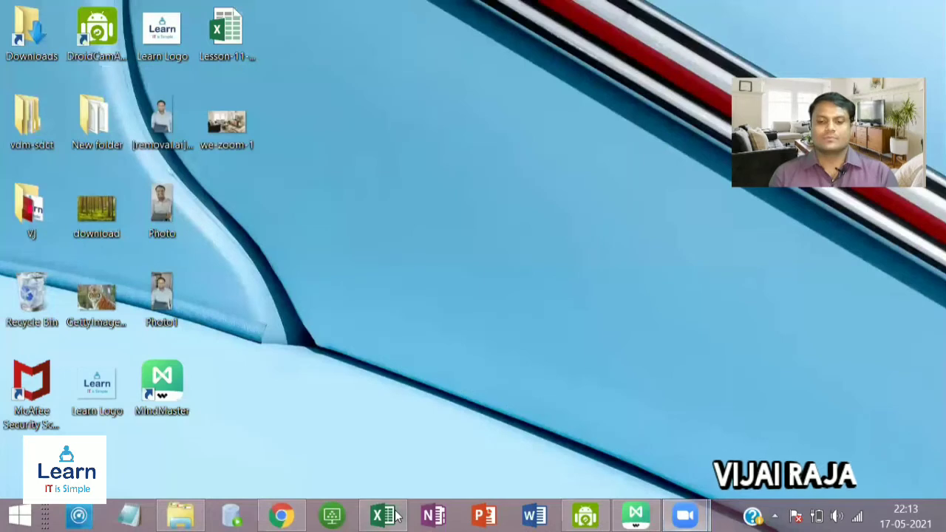
Switch to the Excel workbook and enter a MAX formula in E6 over the column D numbers for rows a to j.
click(392, 515)
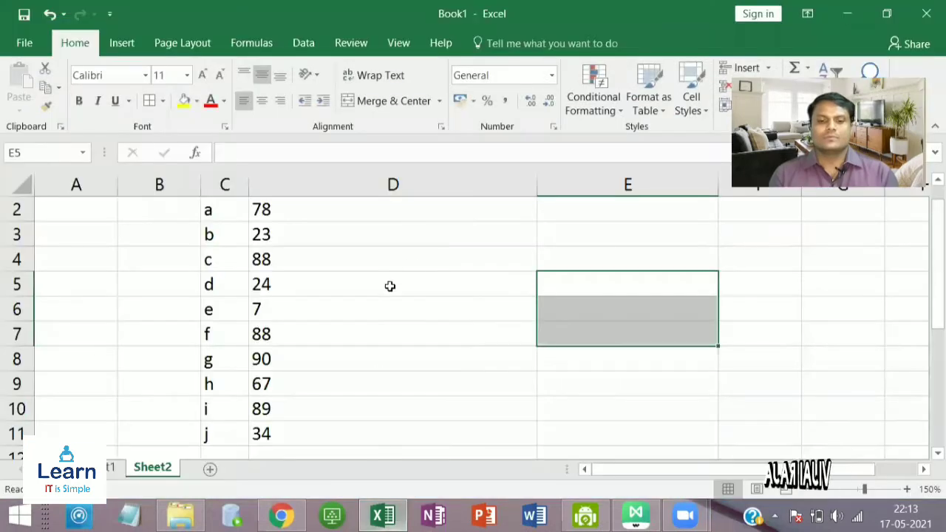
click(580, 259)
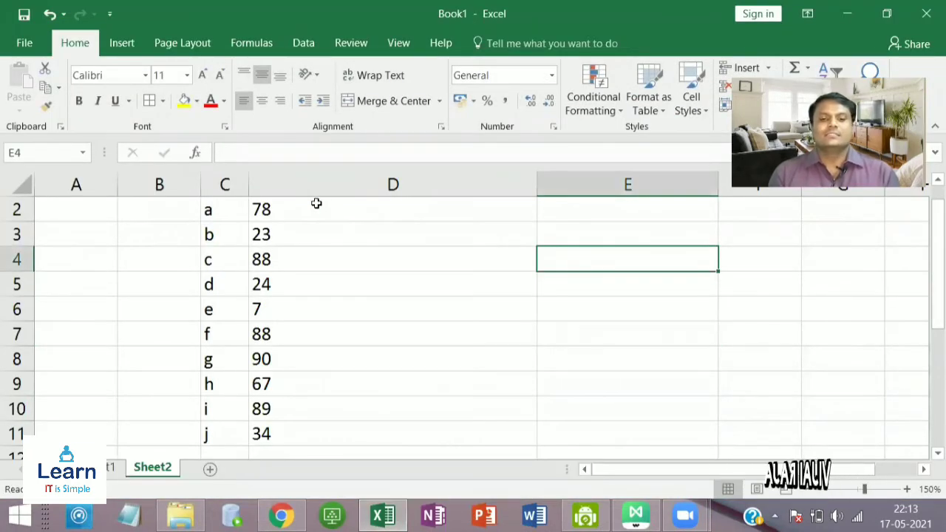
drag(314, 204, 380, 438)
click(566, 308)
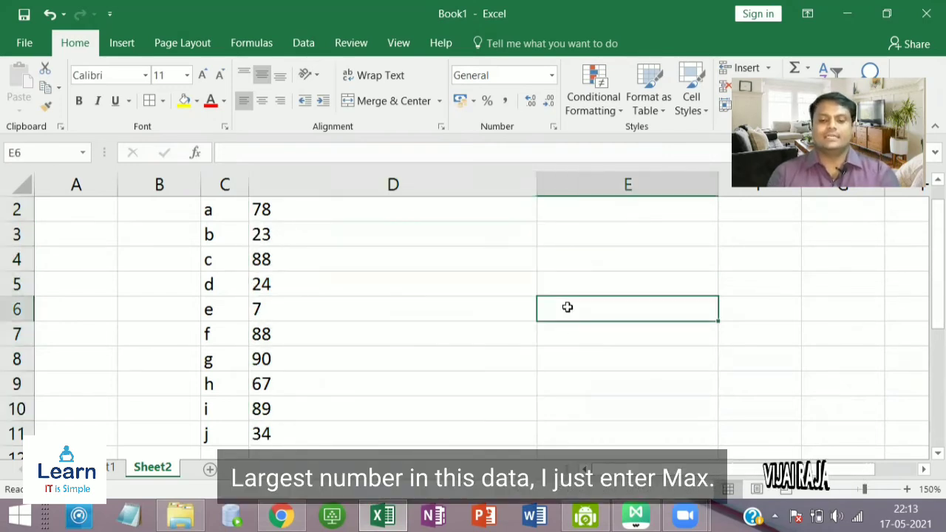
text(=max)
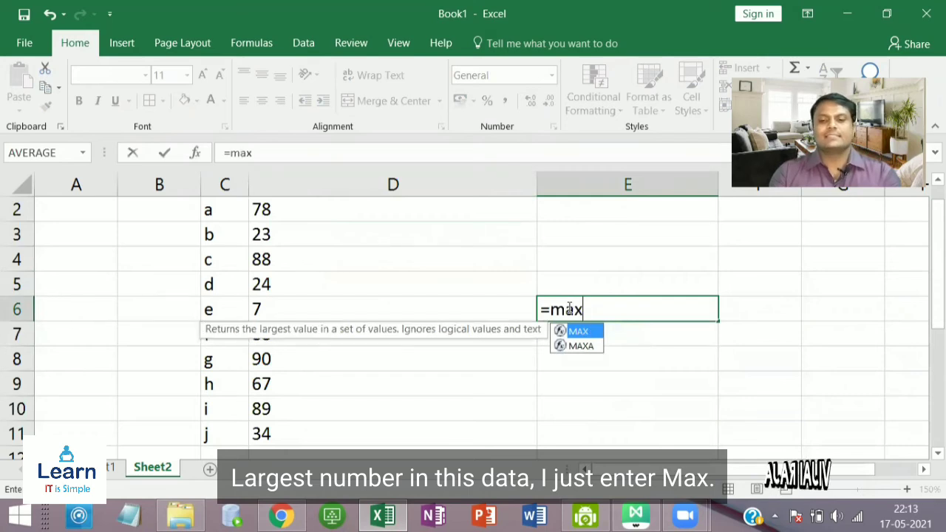
key(Tab)
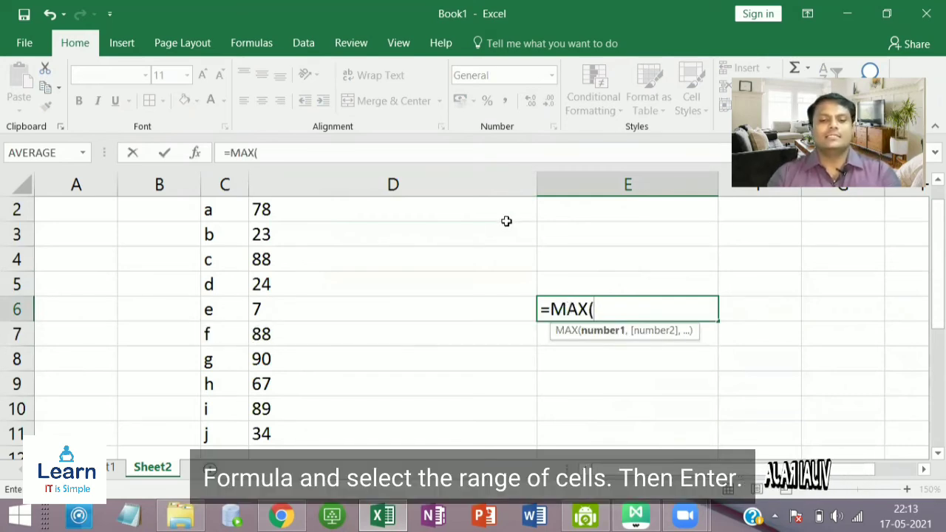
drag(491, 218, 471, 330)
key(Return)
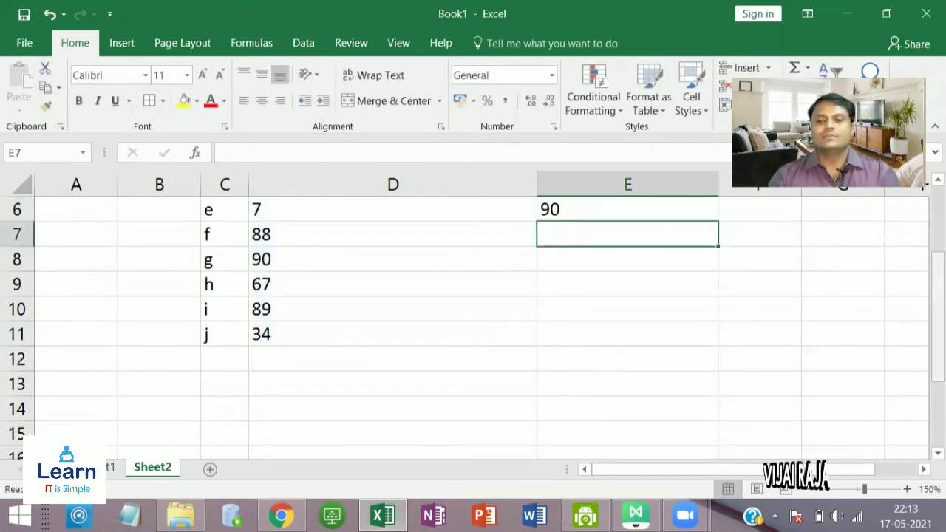
Enter =MIN(D2:D11) in E7 to find the smallest number.
scroll(473, 328, up, 1)
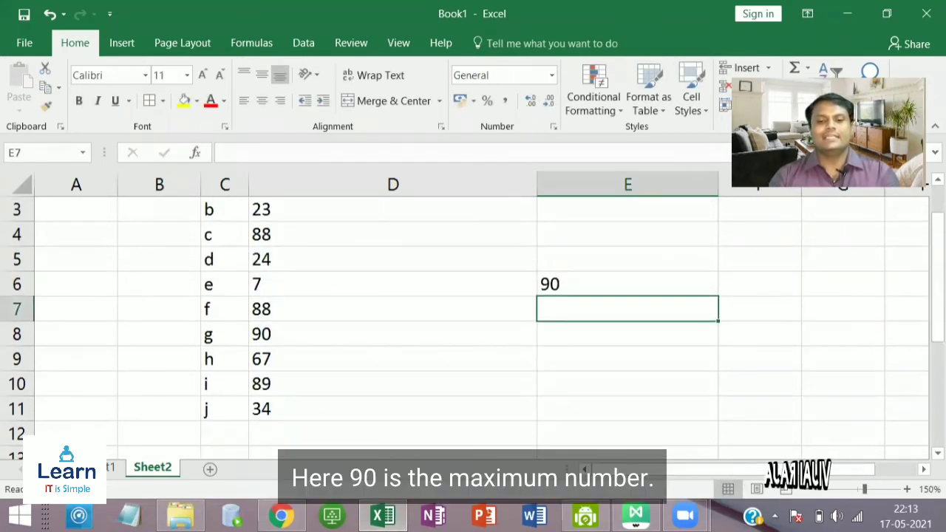
scroll(473, 328, up, 1)
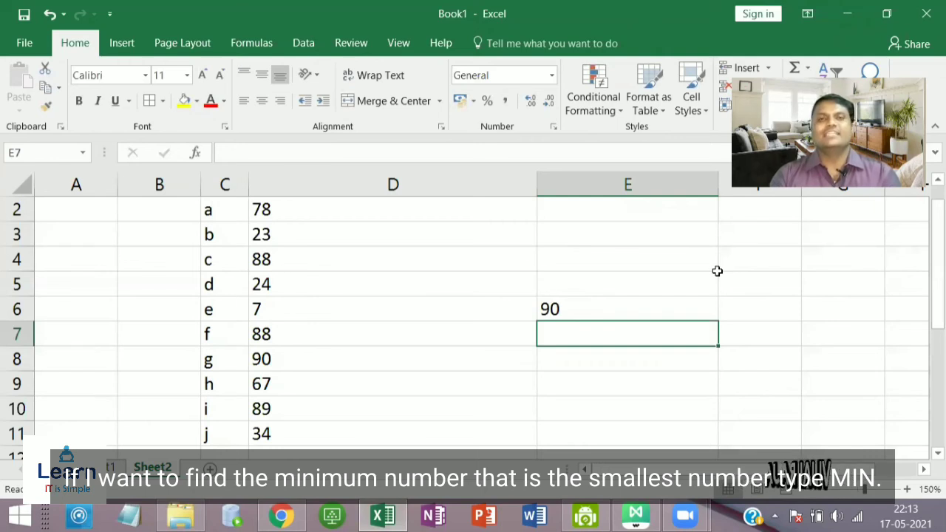
text(=min)
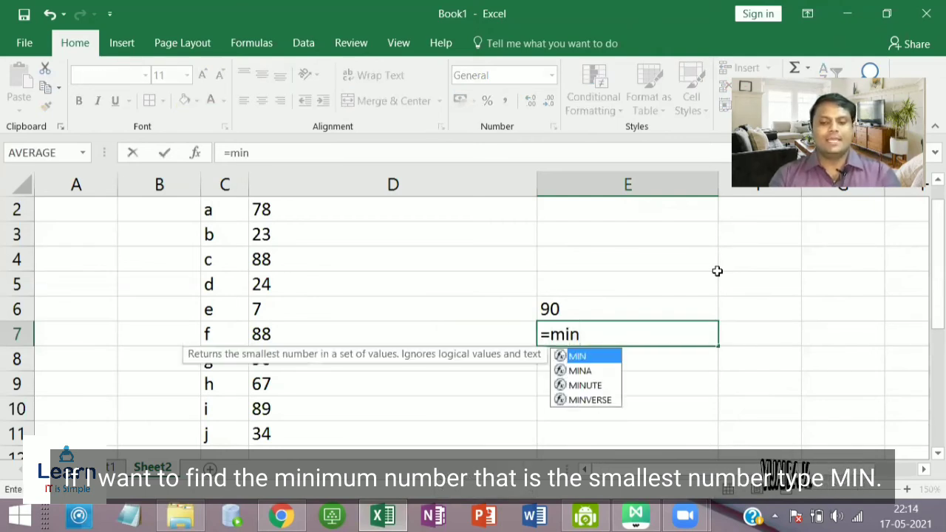
key(Tab)
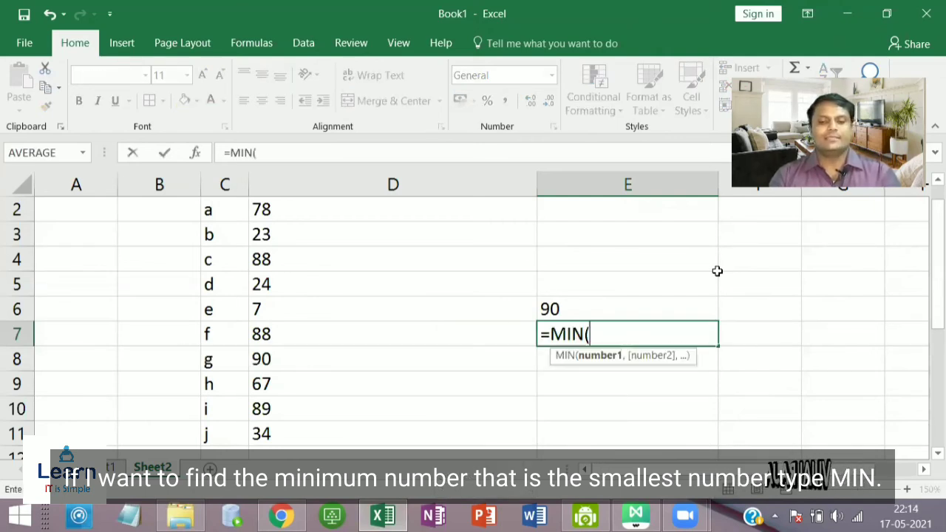
drag(422, 210, 407, 441)
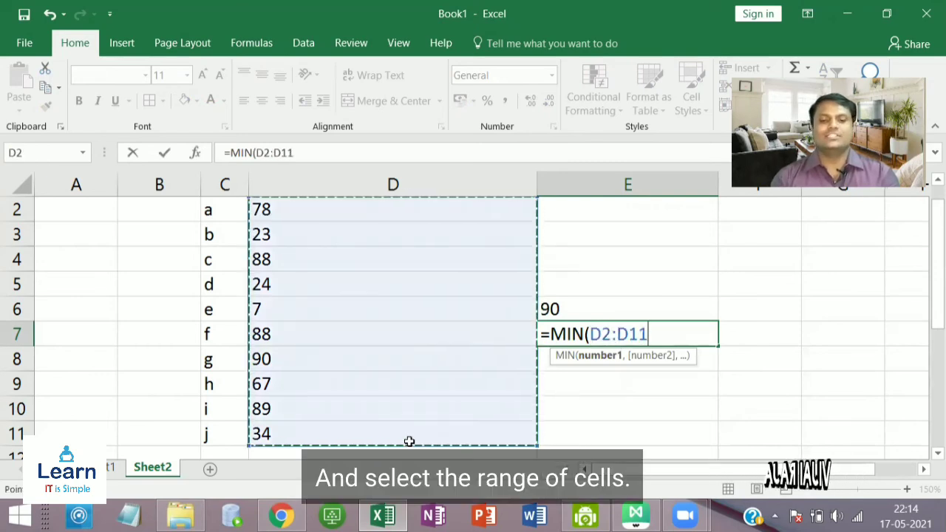
key(Return)
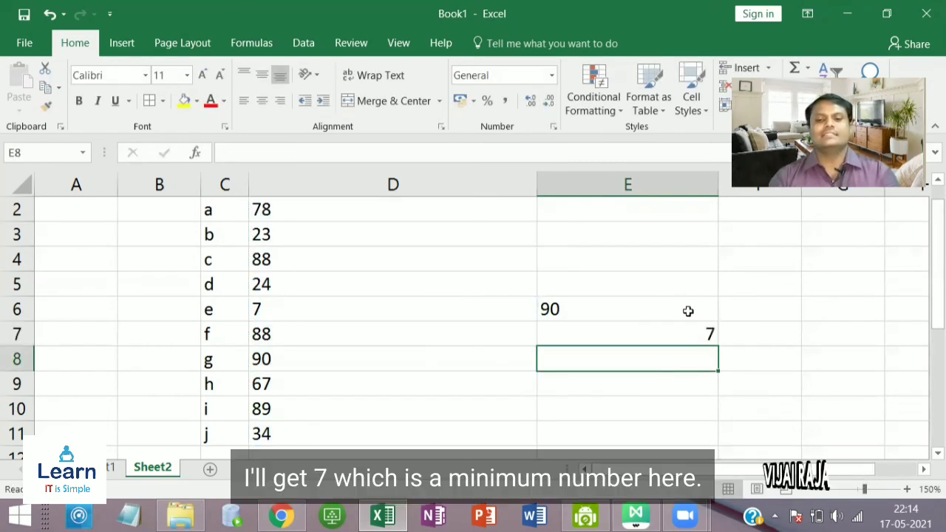
Right-align the MAX and MIN results in E6:E7 and fit column D to its contents.
drag(684, 328, 687, 302)
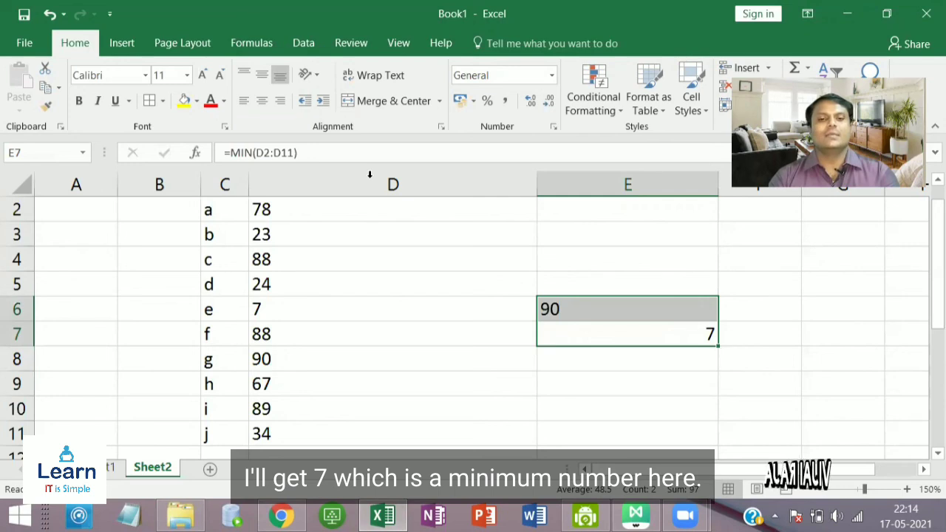
click(280, 100)
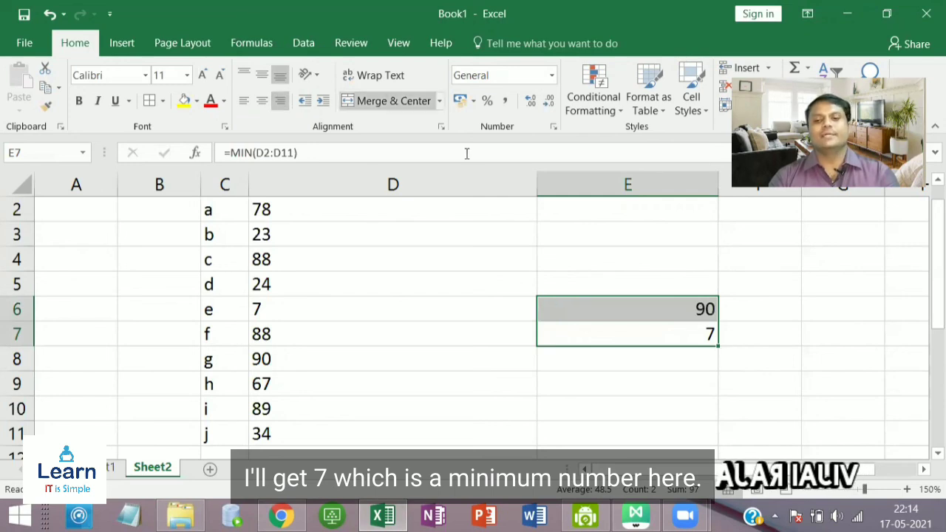
double_click(538, 182)
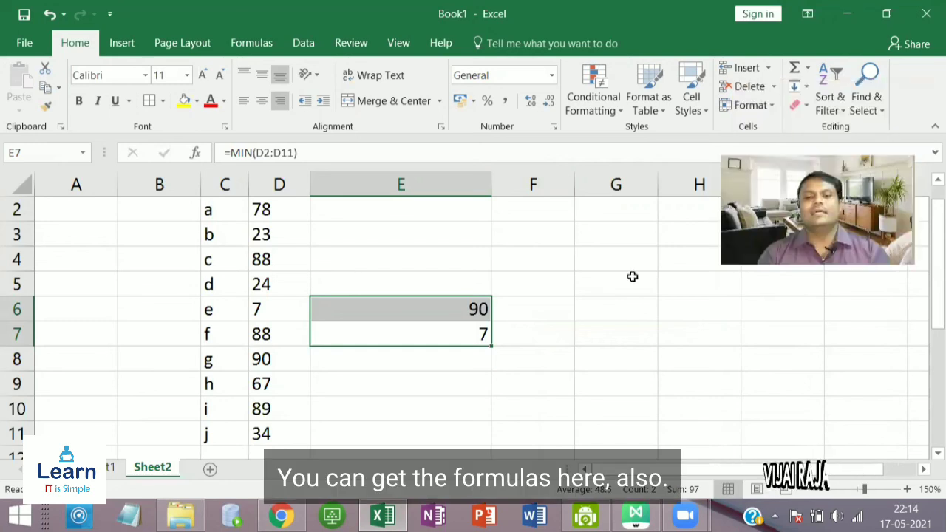
Show the functions that AutoSum offers for cell E8.
click(469, 359)
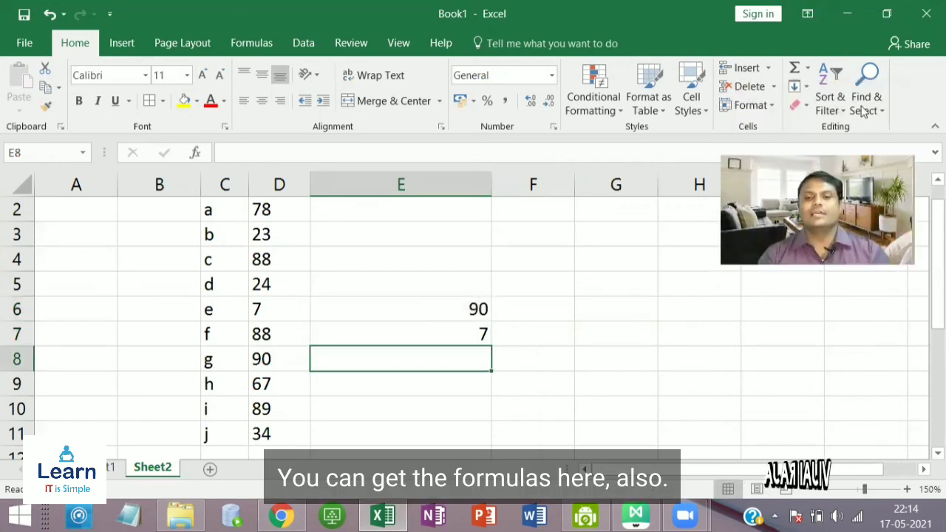
click(808, 69)
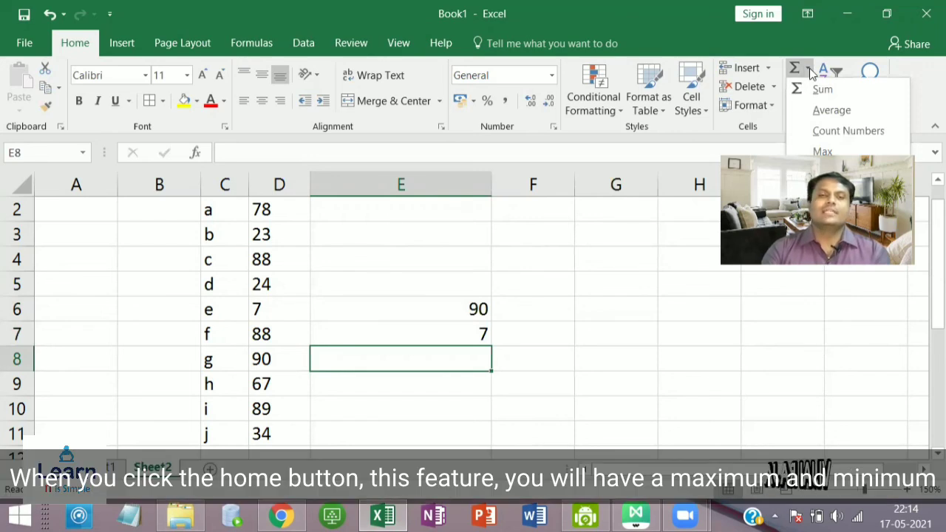